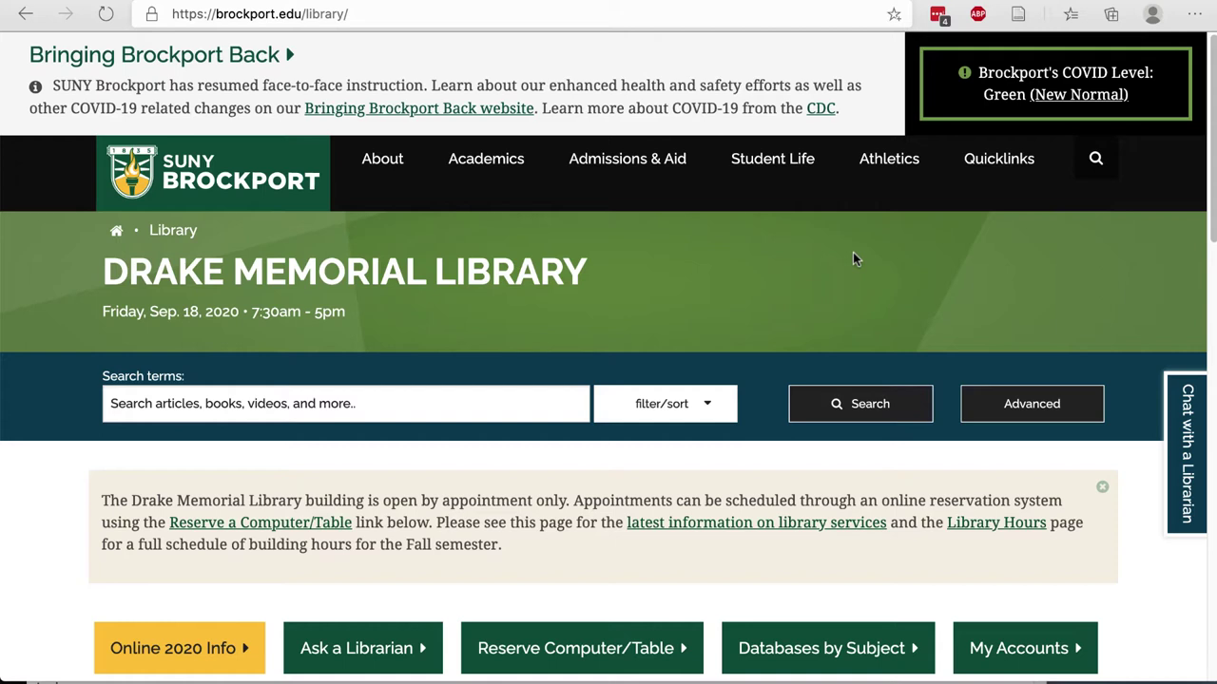
- Choose Education under Databases by Subject to reach the Educational Theory Resources guide
{"action": "scroll", "coordinate": [853, 252], "scroll_direction": "down", "scroll_amount": 3}
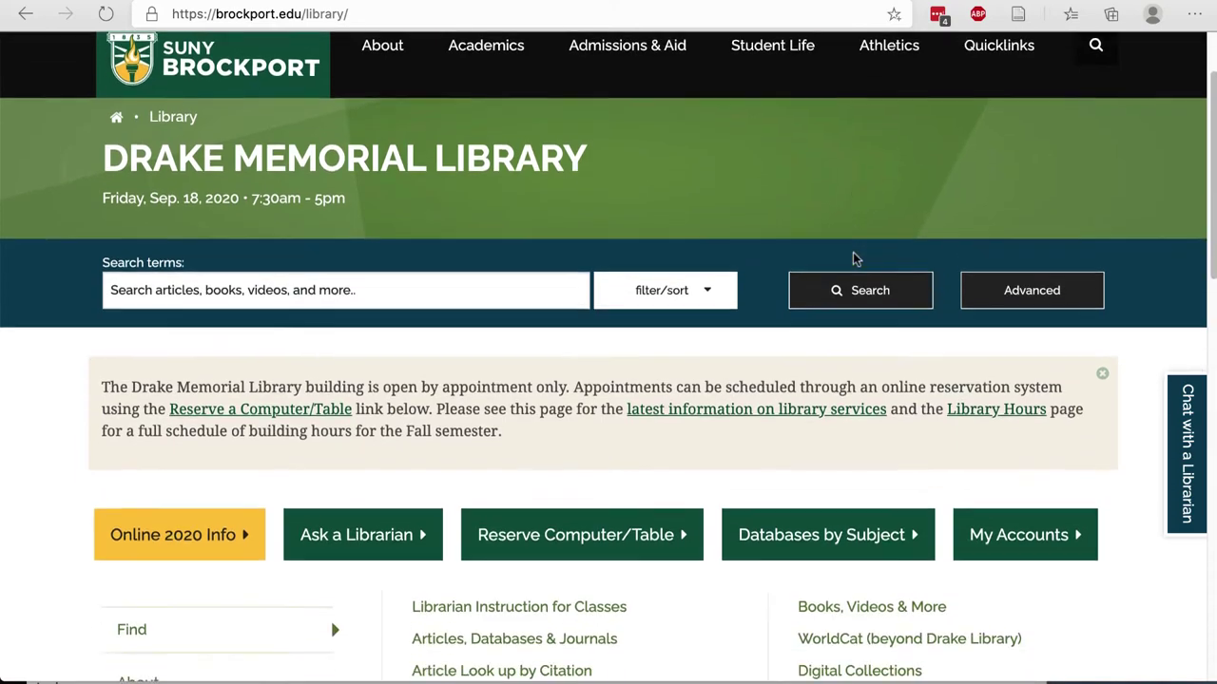
{"action": "left_click", "coordinate": [855, 490]}
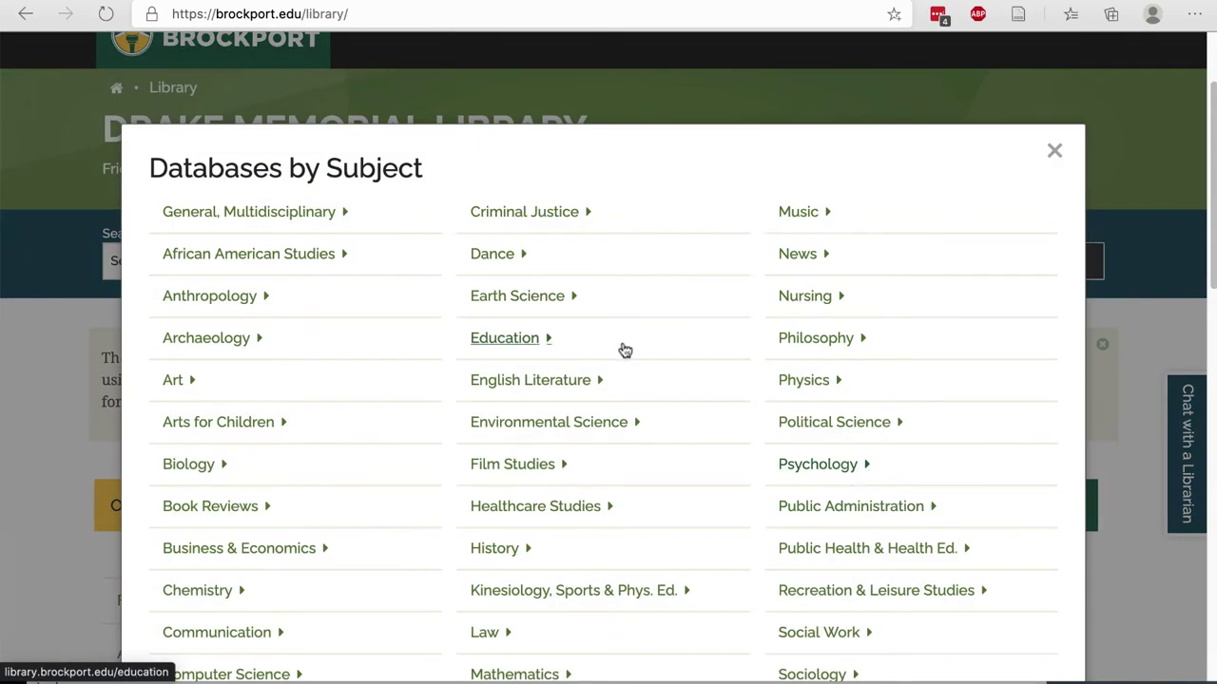
{"action": "left_click", "coordinate": [566, 348]}
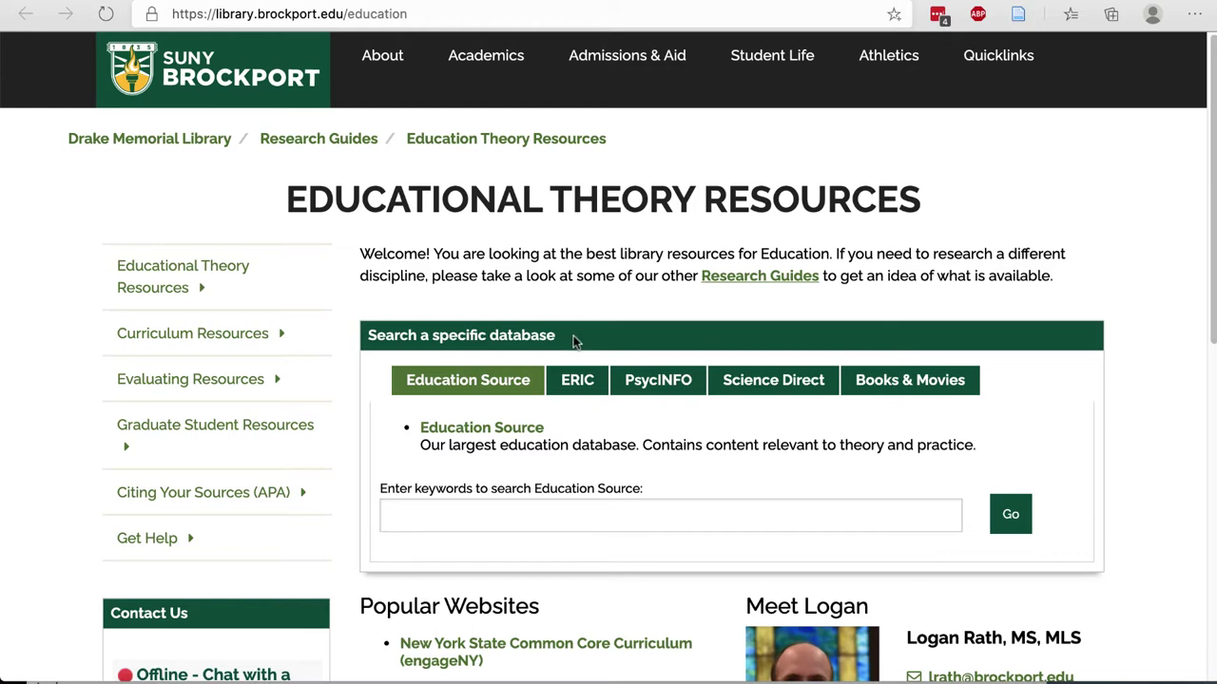
- Preview the ERIC, PsycINFO, ScienceDirect and Books & Movies tabs, then open Education Source
{"action": "scroll", "coordinate": [573, 336], "scroll_direction": "down", "scroll_amount": 3}
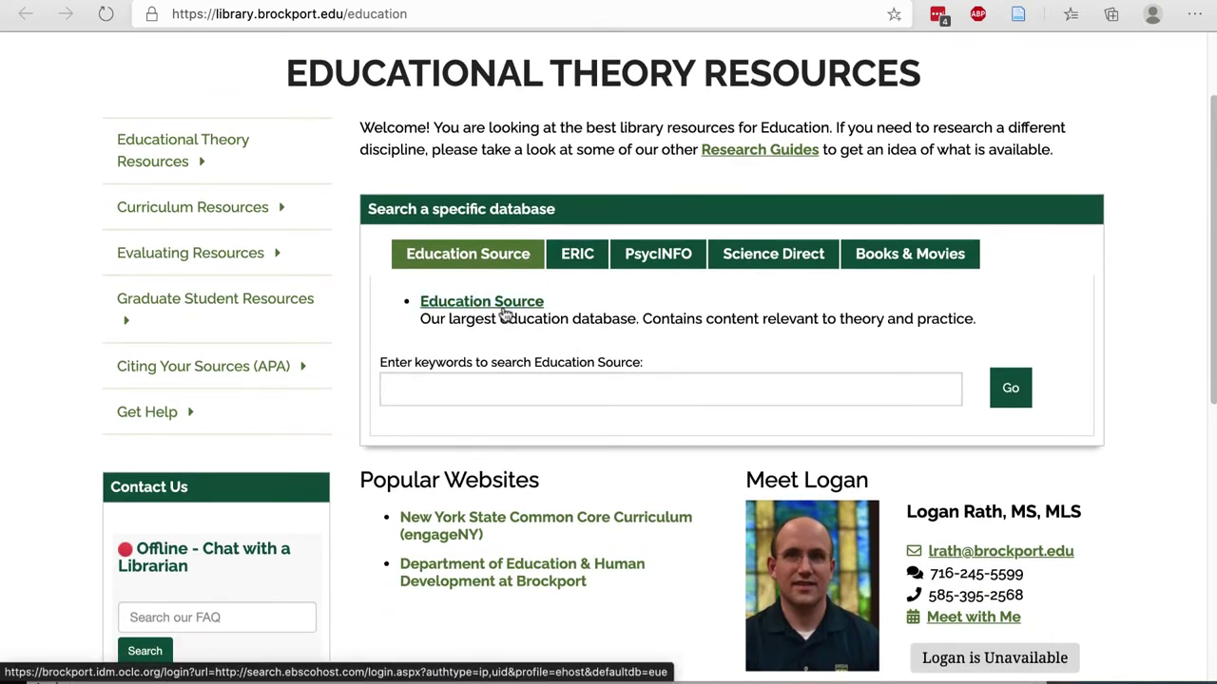
{"action": "left_click", "coordinate": [581, 260]}
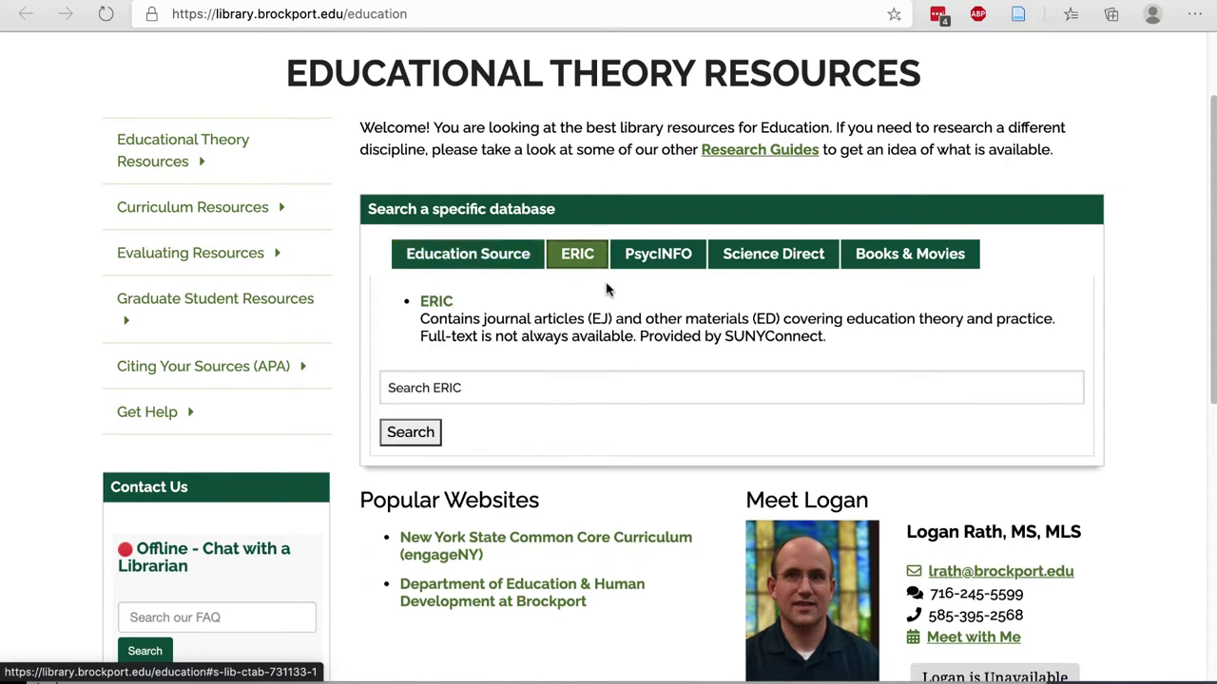
{"action": "left_click", "coordinate": [662, 258]}
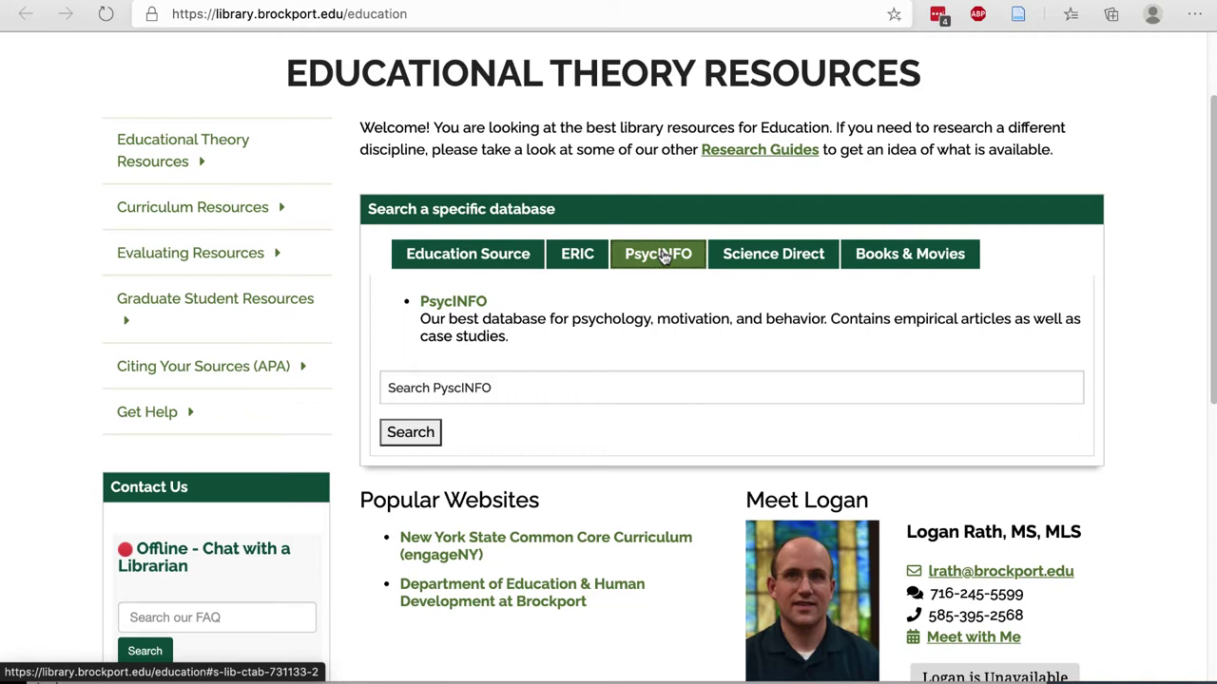
{"action": "left_click", "coordinate": [755, 263]}
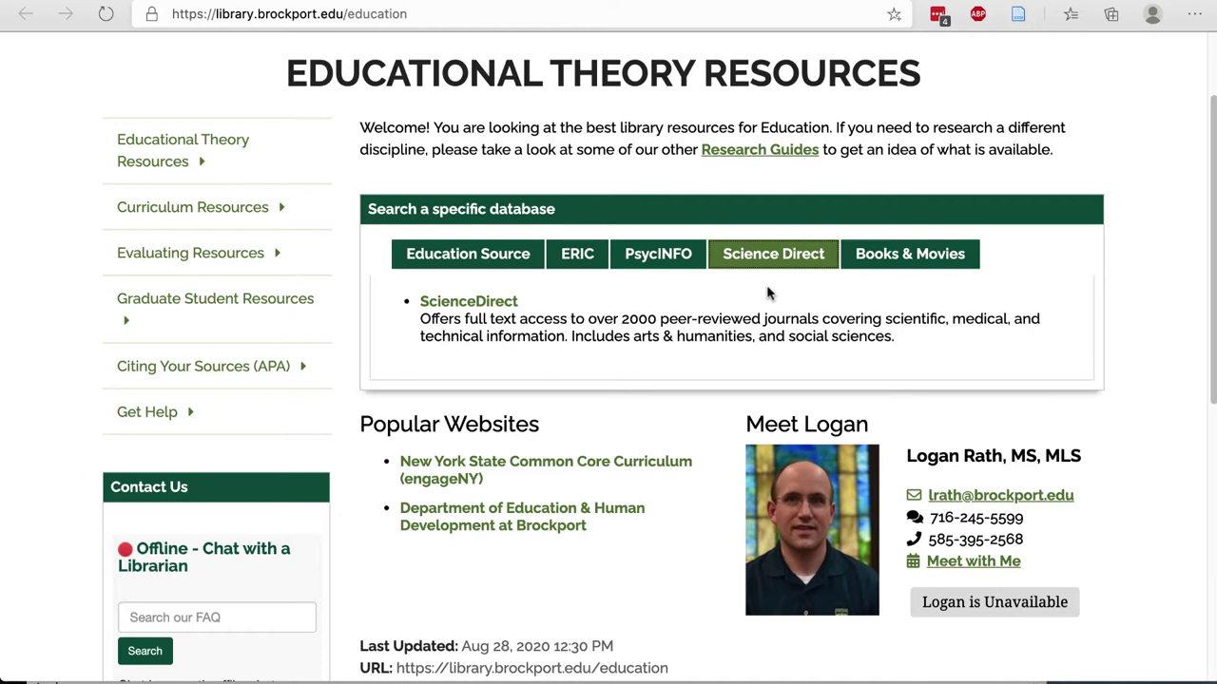
{"action": "left_click", "coordinate": [867, 259]}
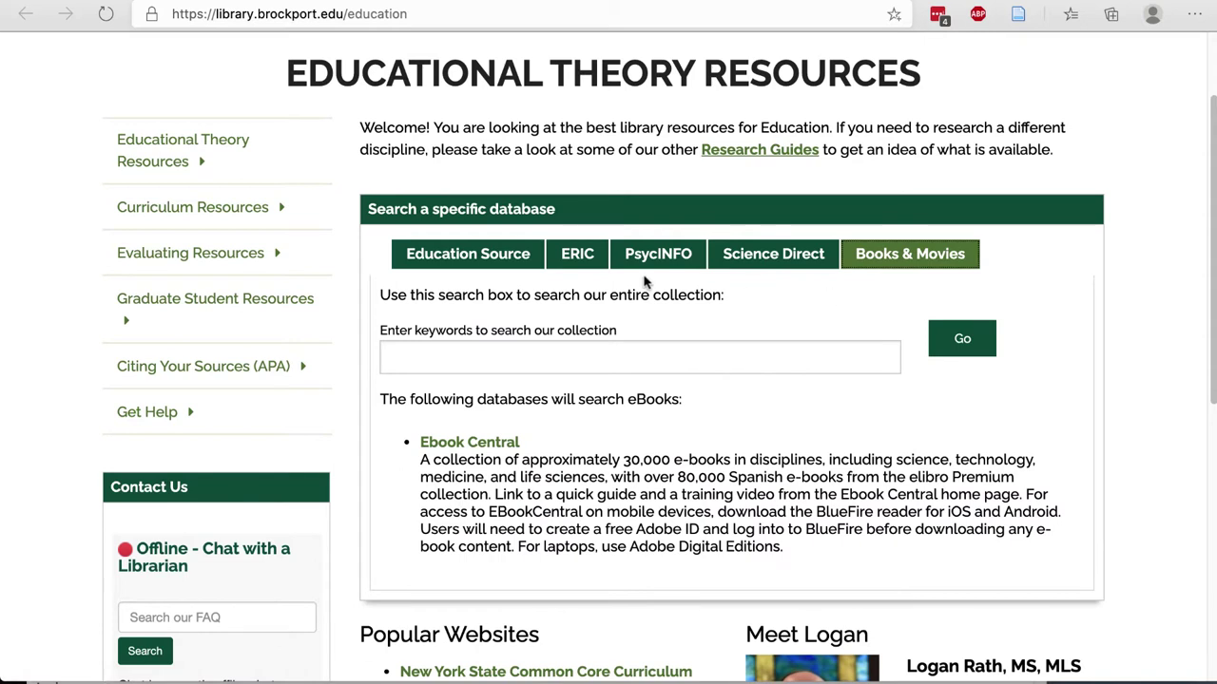
{"action": "left_click", "coordinate": [476, 255]}
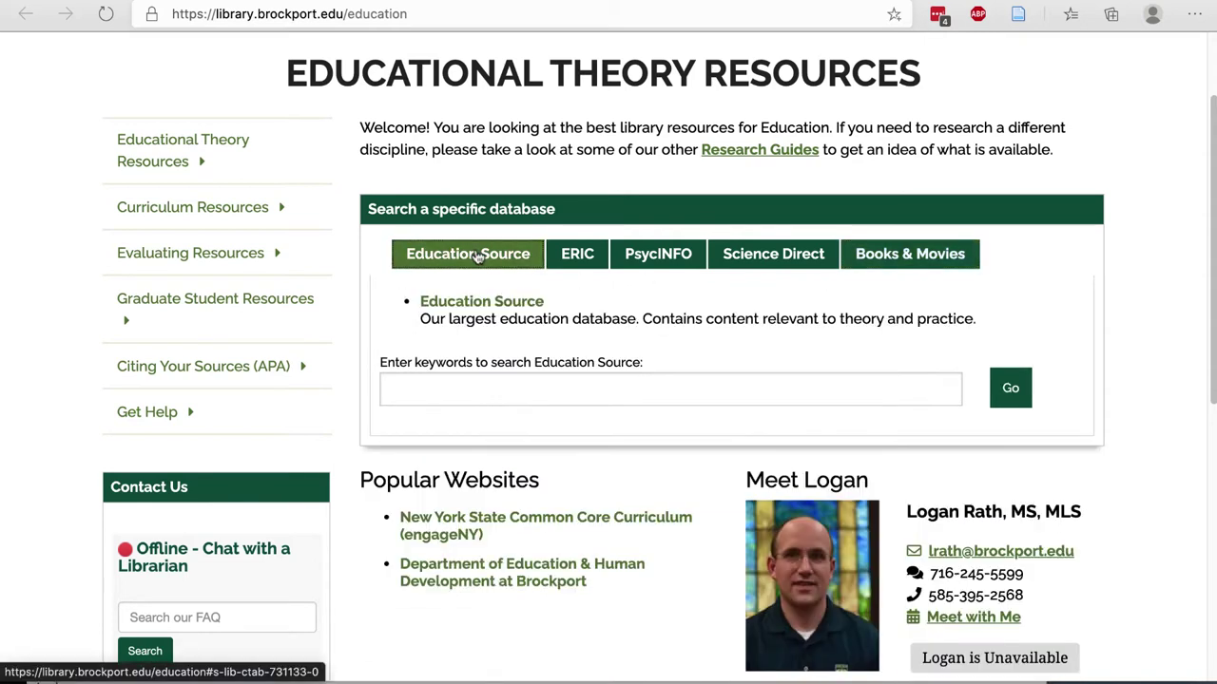
{"action": "left_click", "coordinate": [499, 310]}
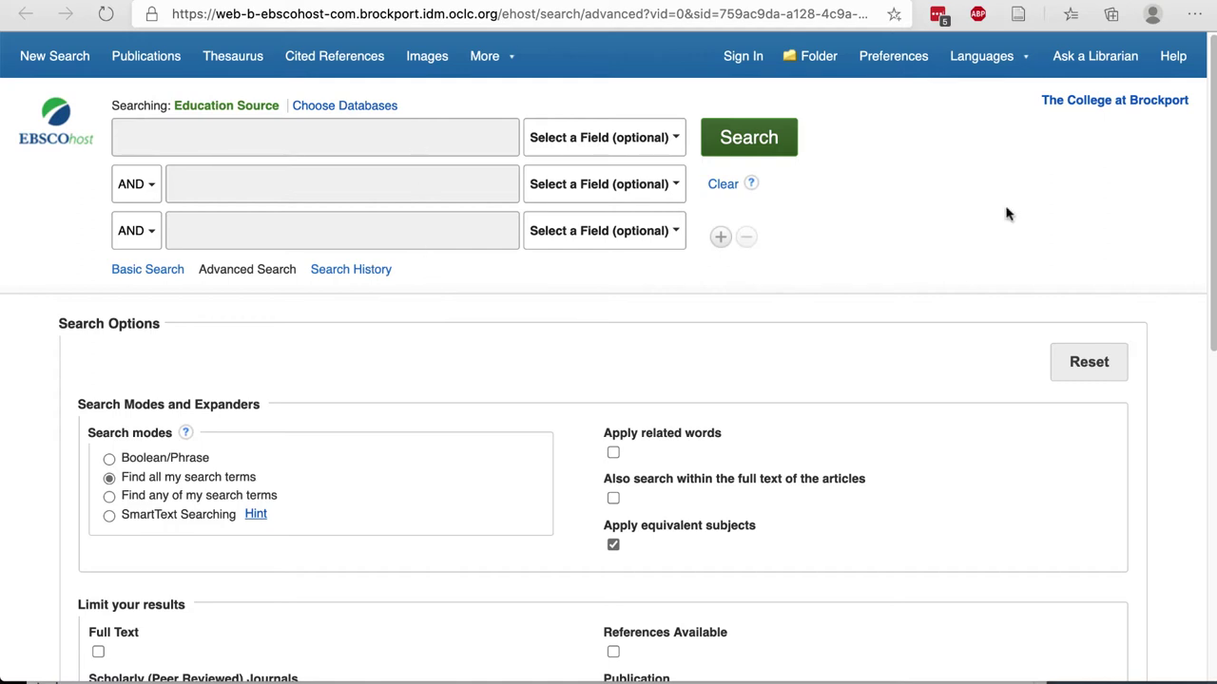
- Enter 'problem solving or problem-solving' as the first search term
{"action": "left_click", "coordinate": [442, 137]}
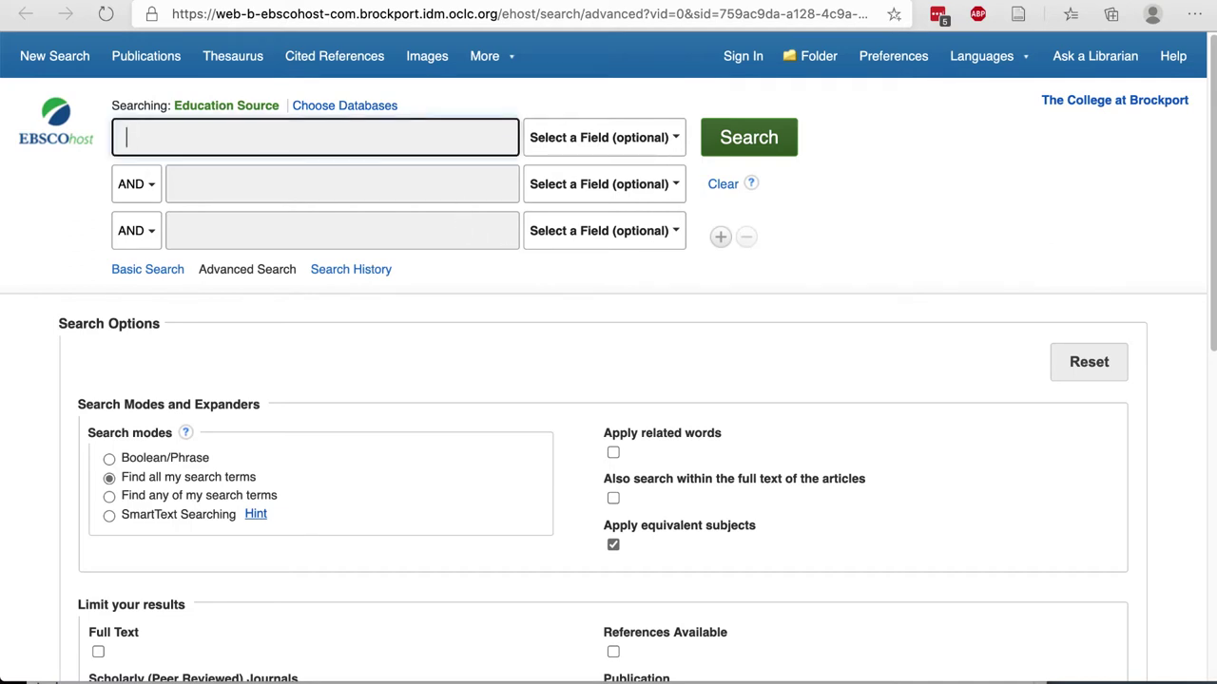
{"action": "type", "text": "problem solving or"}
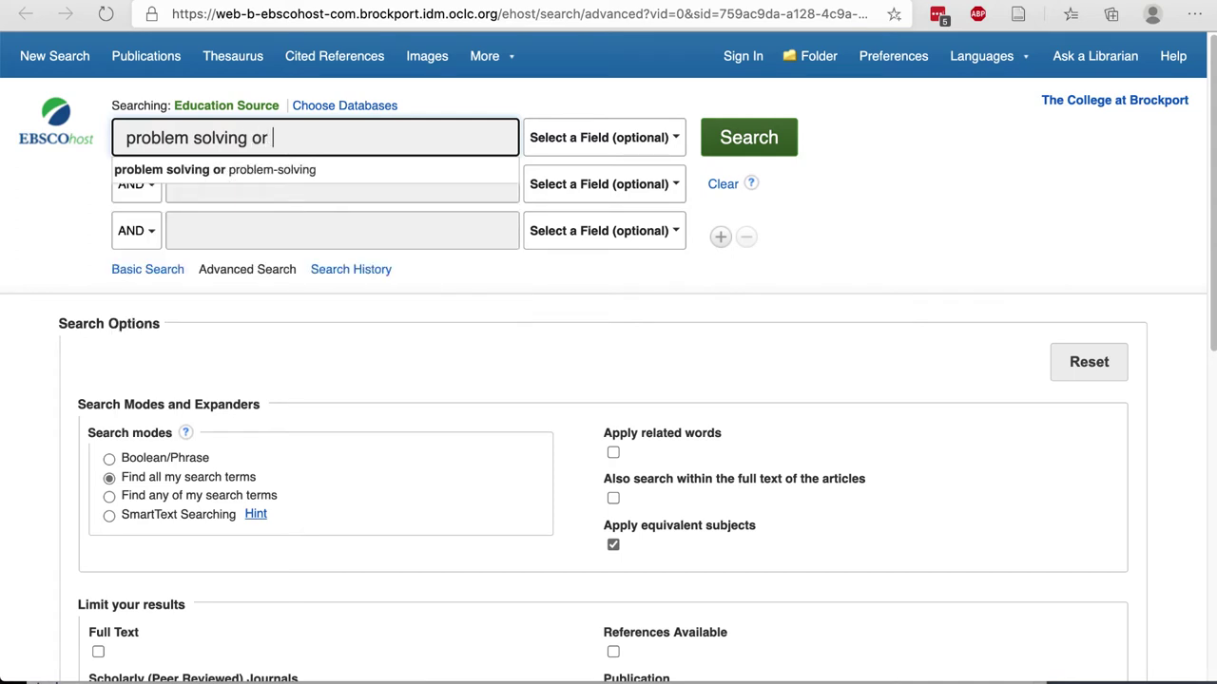
{"action": "left_click", "coordinate": [403, 173]}
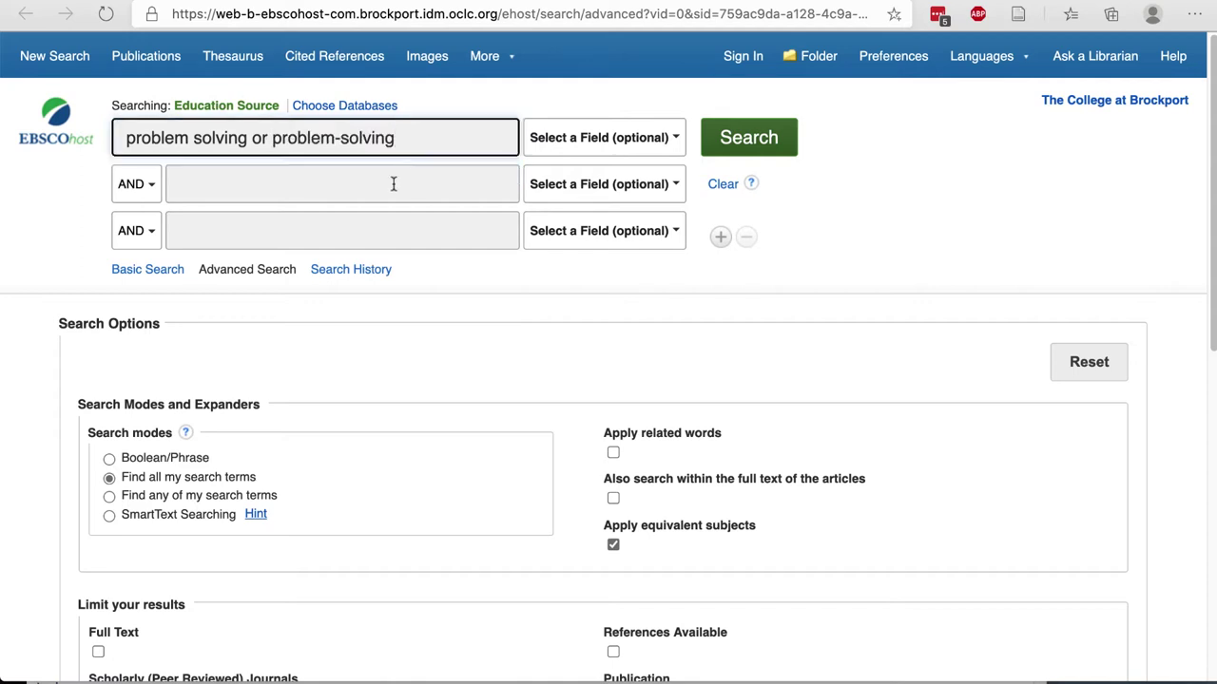
- Enter 'math or mathematics' as the second search term
{"action": "left_click", "coordinate": [394, 184]}
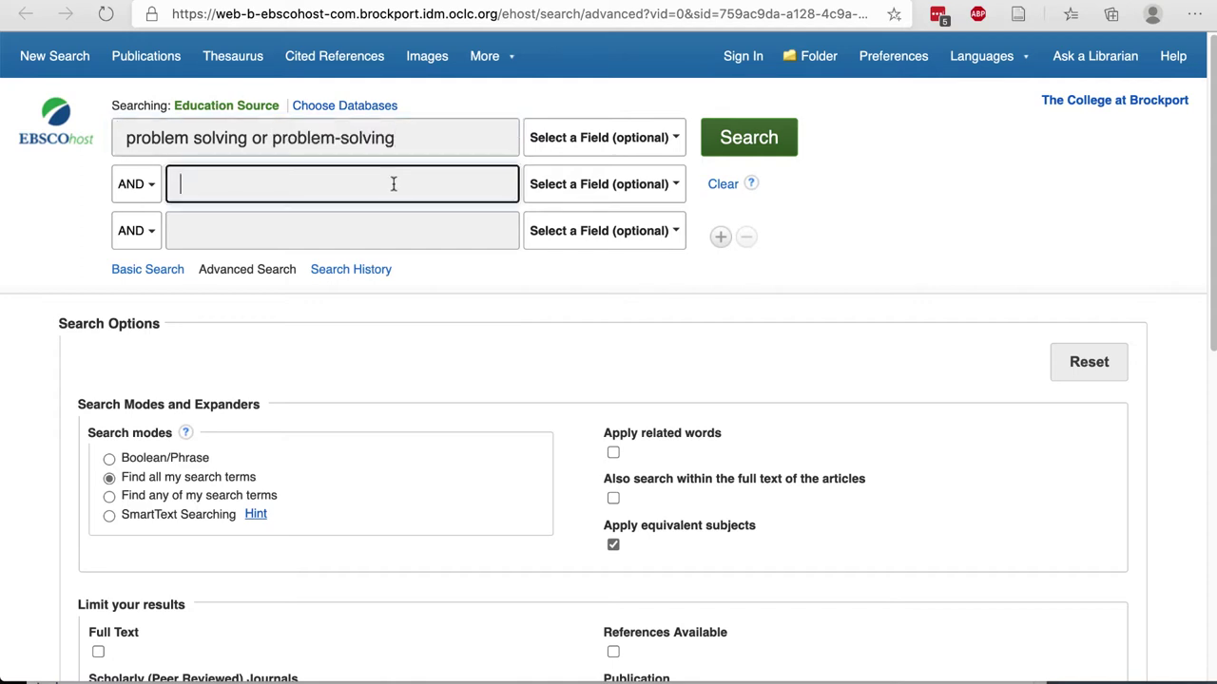
{"action": "type", "text": "math or"}
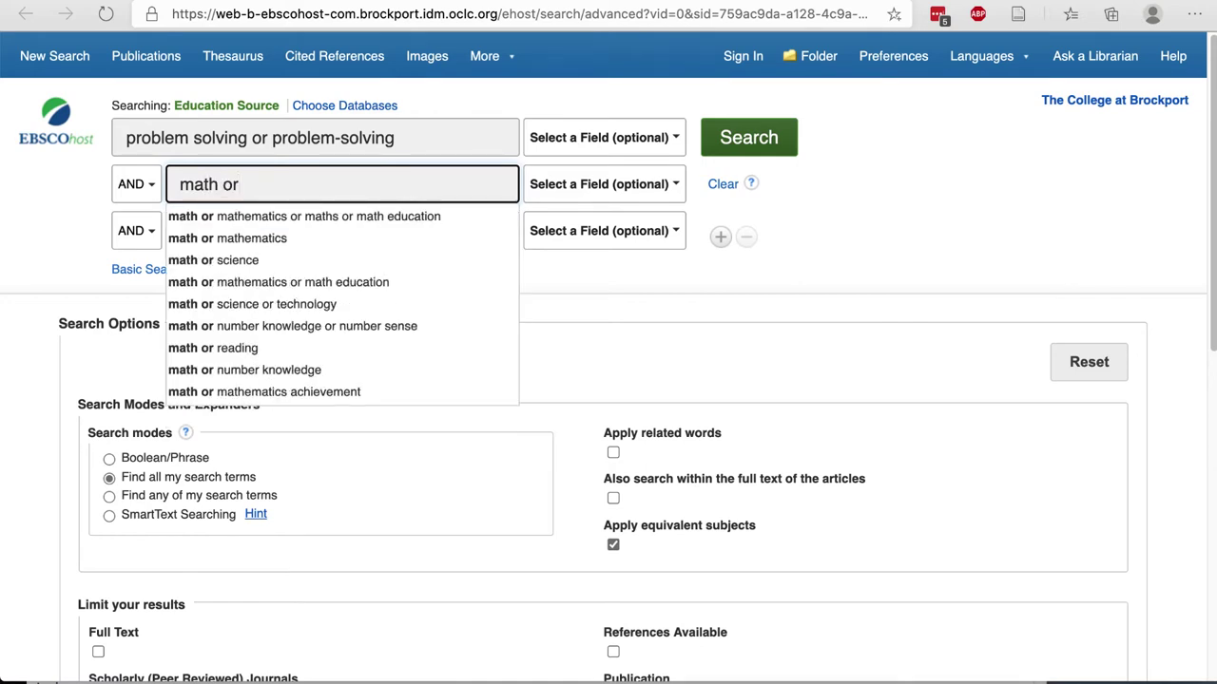
{"action": "left_click", "coordinate": [383, 244]}
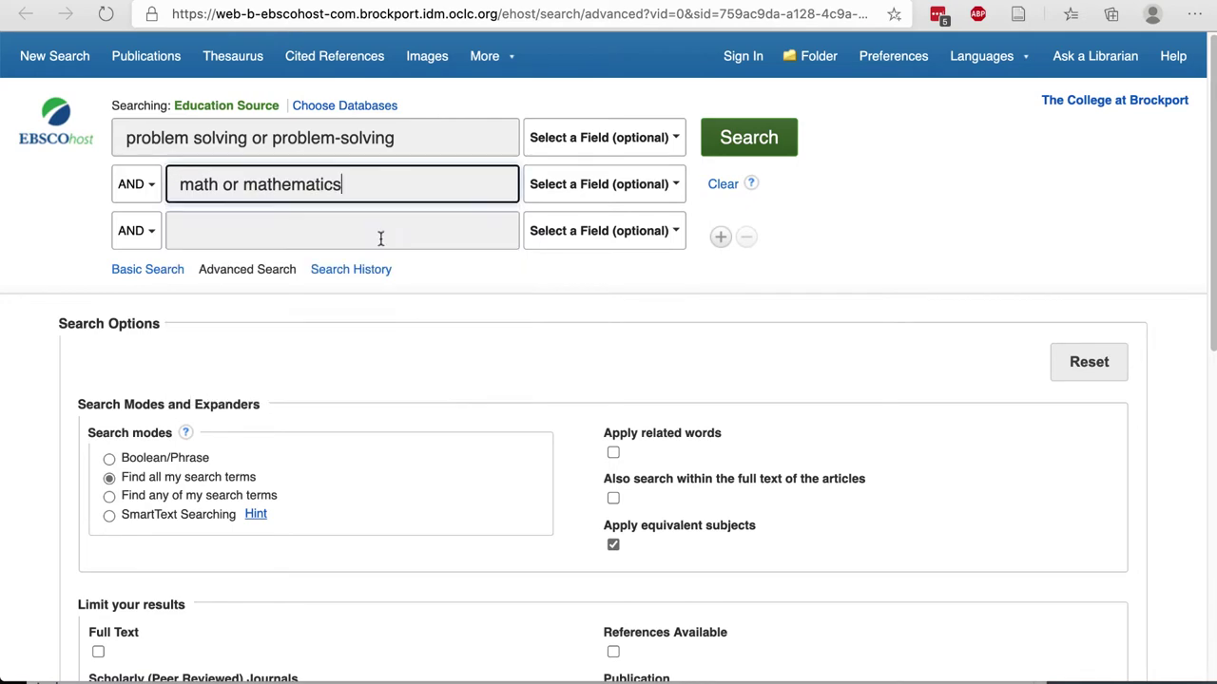
- Limit results to peer-reviewed journals published from 2014 onward
{"action": "scroll", "coordinate": [451, 339], "scroll_direction": "down", "scroll_amount": 5}
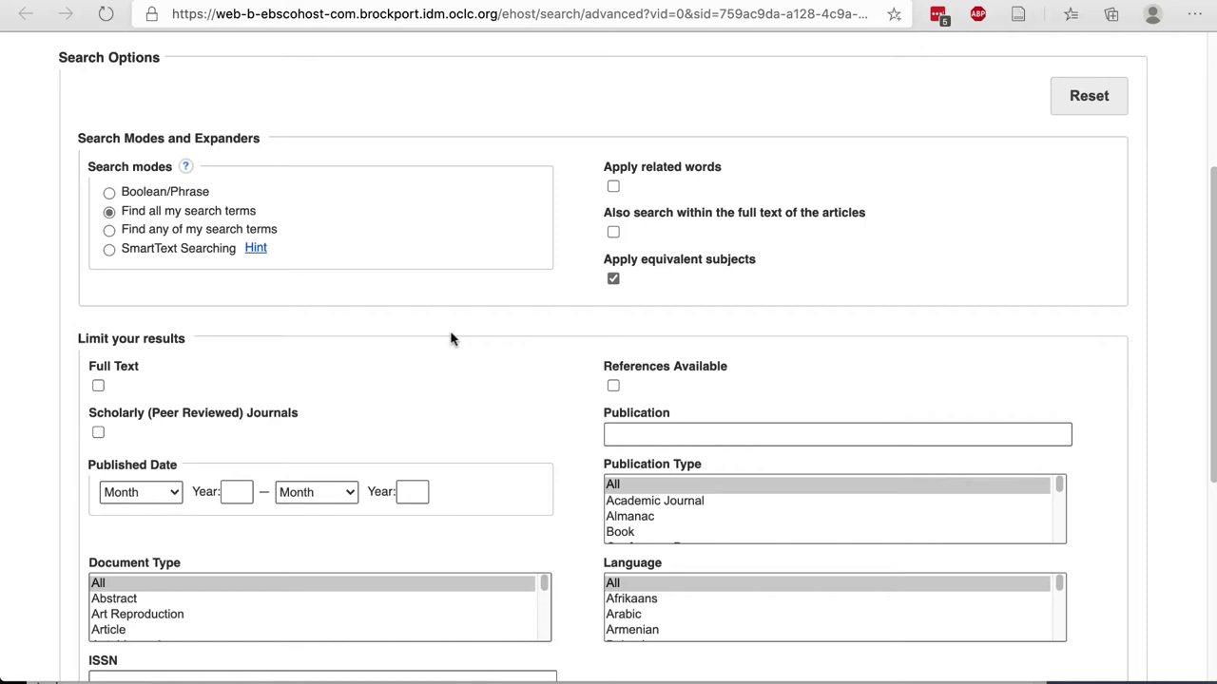
{"action": "left_click", "coordinate": [98, 435]}
{"action": "scroll", "coordinate": [167, 448], "scroll_direction": "down", "scroll_amount": 1}
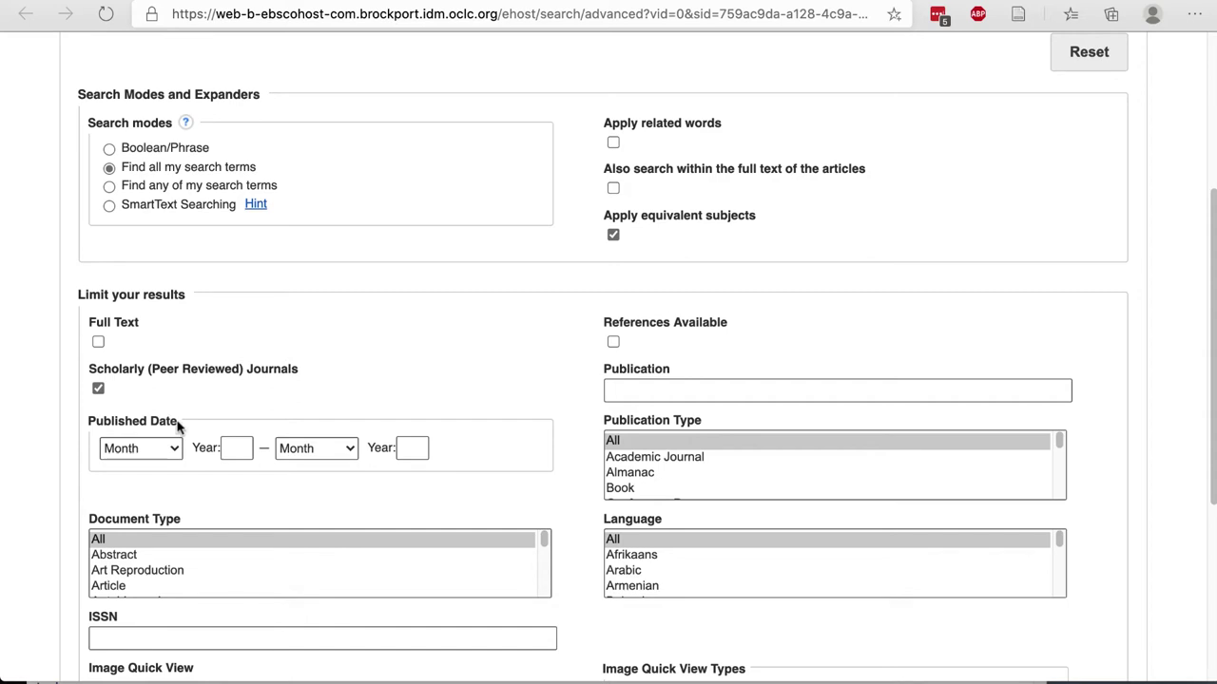
{"action": "left_click", "coordinate": [234, 451]}
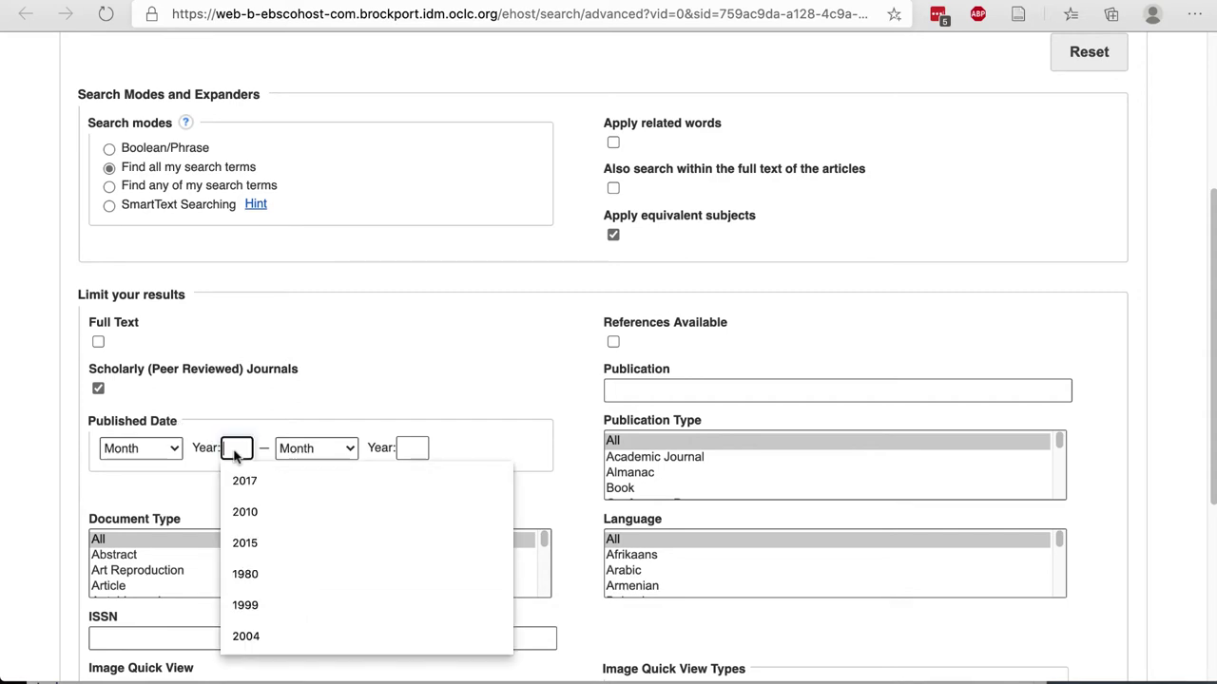
{"action": "type", "text": "2"}
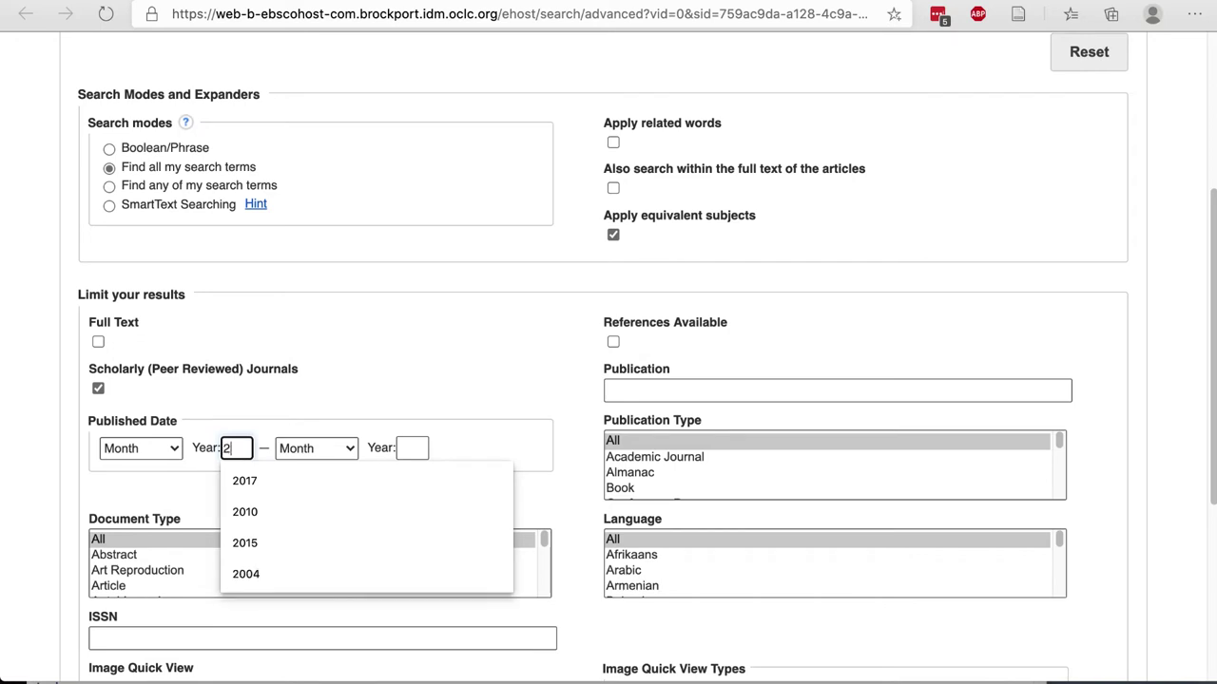
{"action": "type", "text": "014"}
{"action": "left_click", "coordinate": [361, 411]}
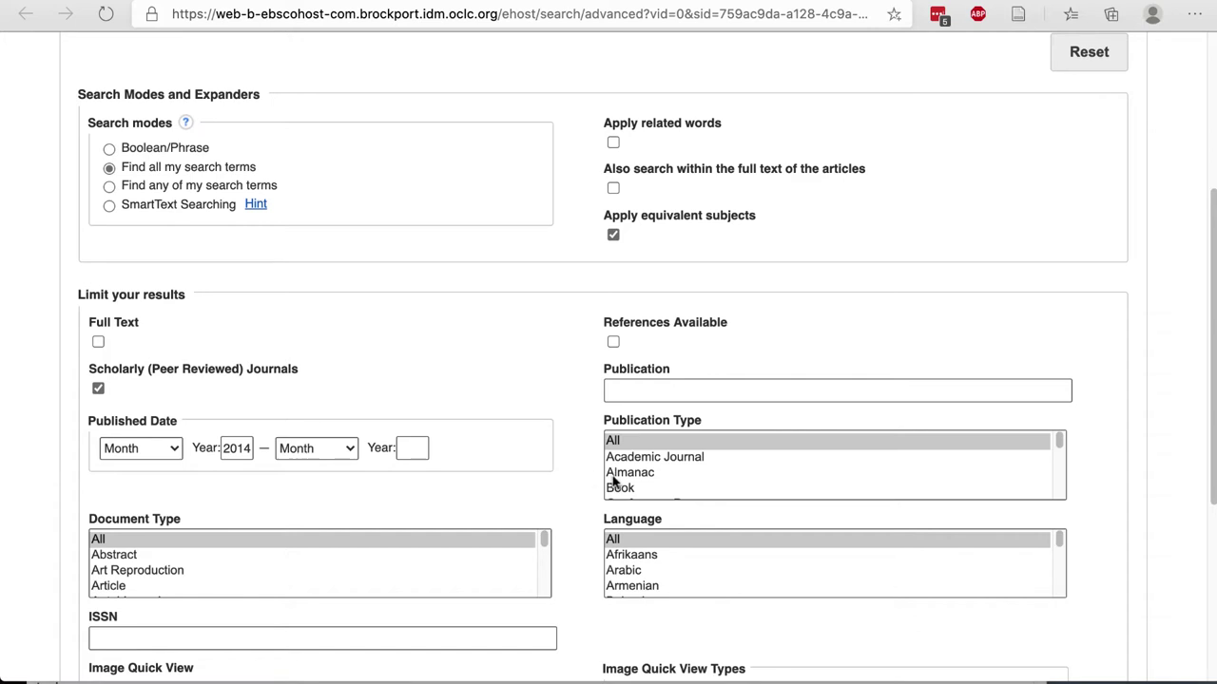
- Keep publication type at All, restrict language to English, and run the search
{"action": "left_click", "coordinate": [650, 459]}
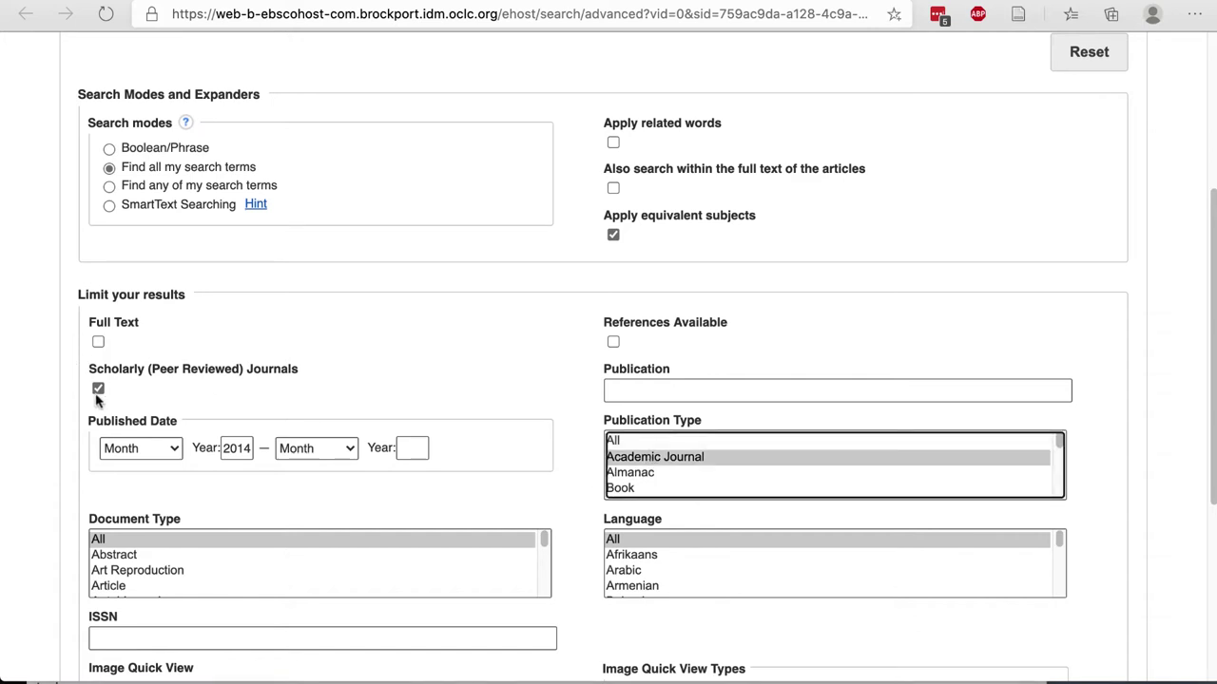
{"action": "left_click", "coordinate": [690, 441]}
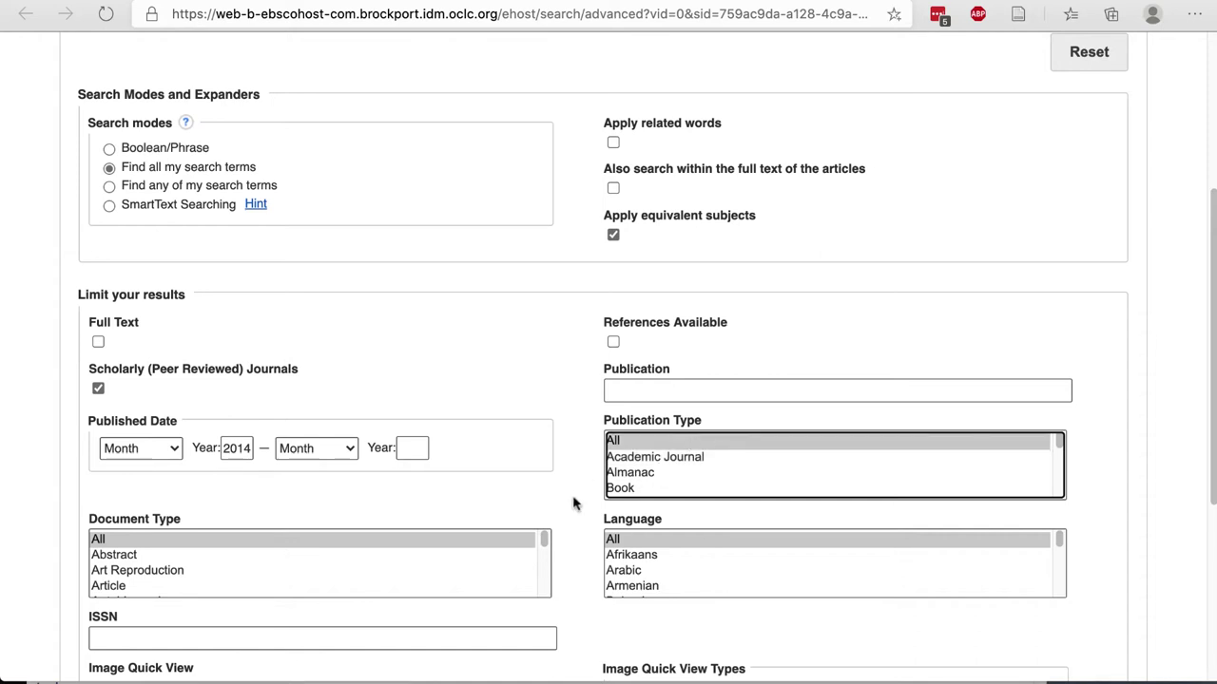
{"action": "scroll", "coordinate": [574, 502], "scroll_direction": "down", "scroll_amount": 5}
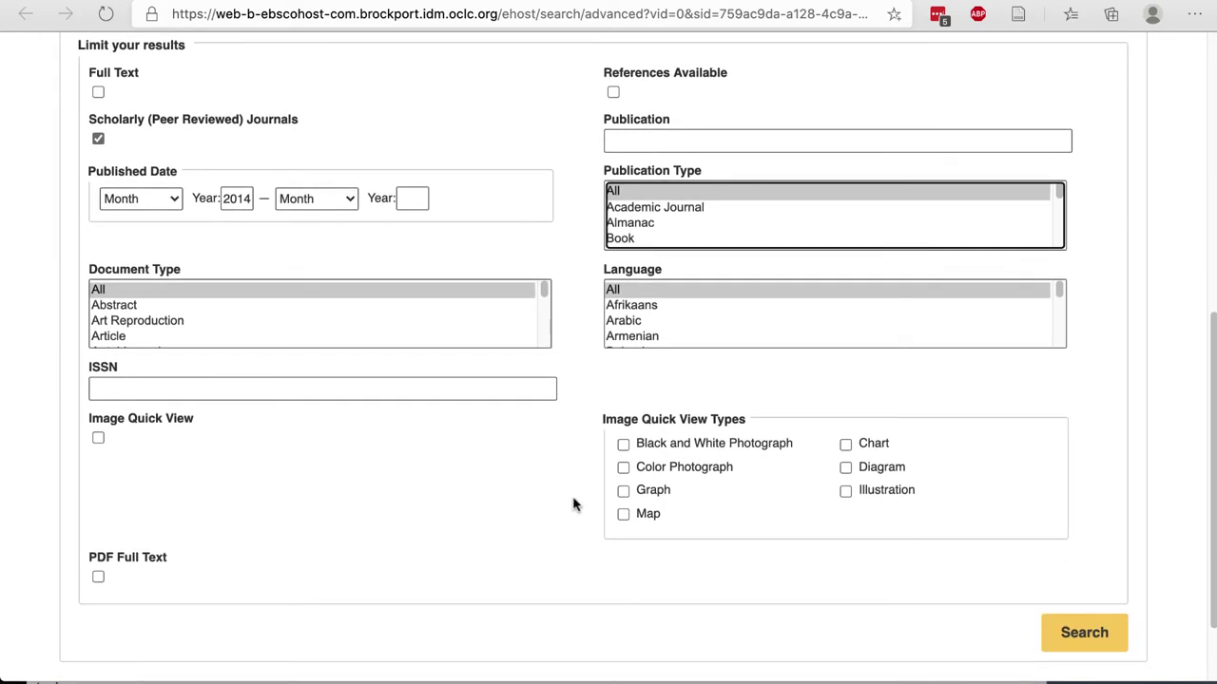
{"action": "scroll", "coordinate": [686, 323], "scroll_direction": "down", "scroll_amount": 3}
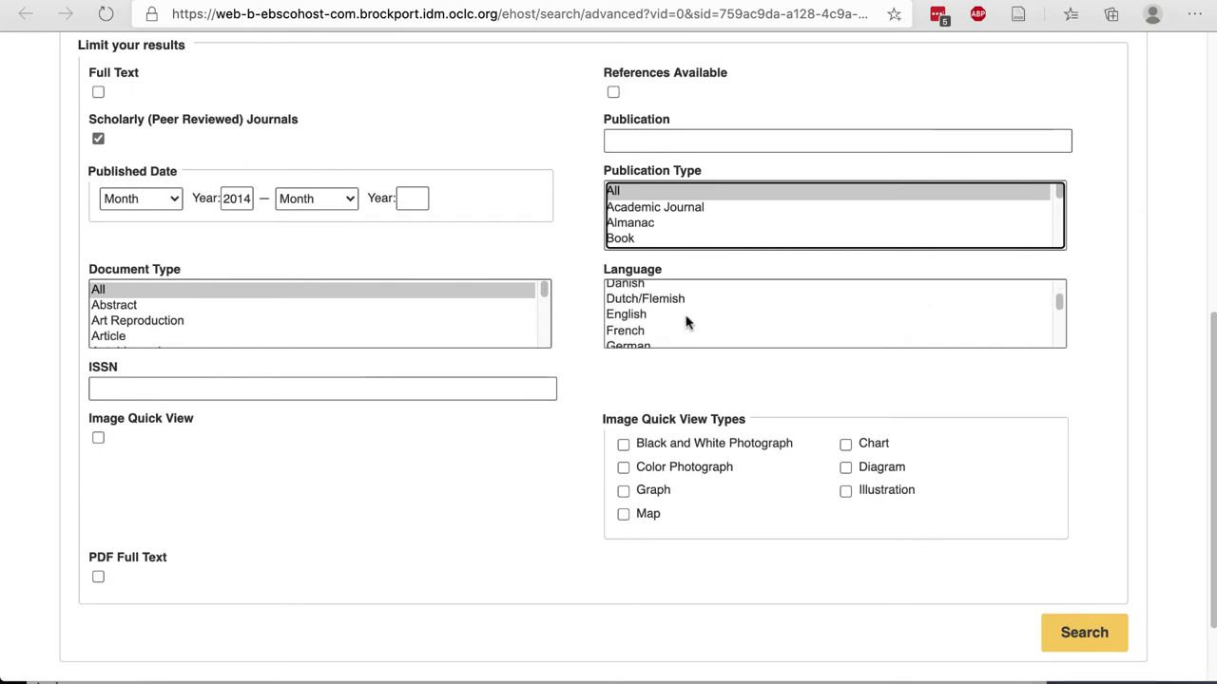
{"action": "left_click", "coordinate": [686, 321]}
{"action": "left_click", "coordinate": [592, 388]}
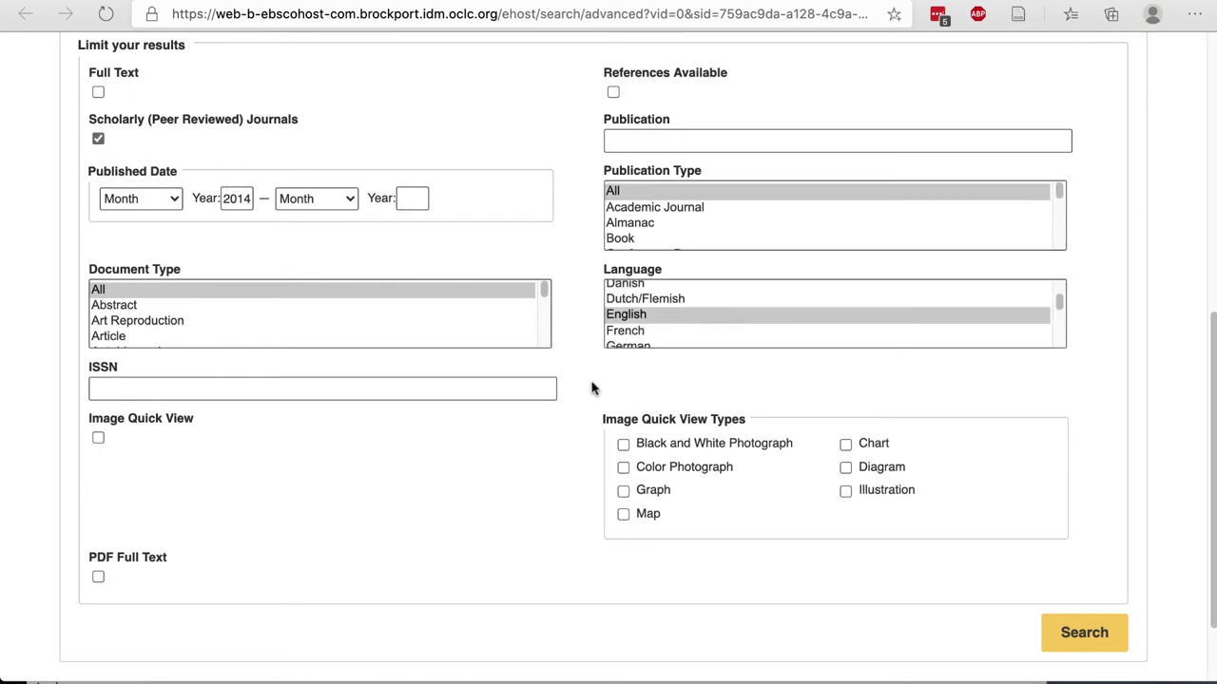
{"action": "left_click", "coordinate": [1092, 642]}
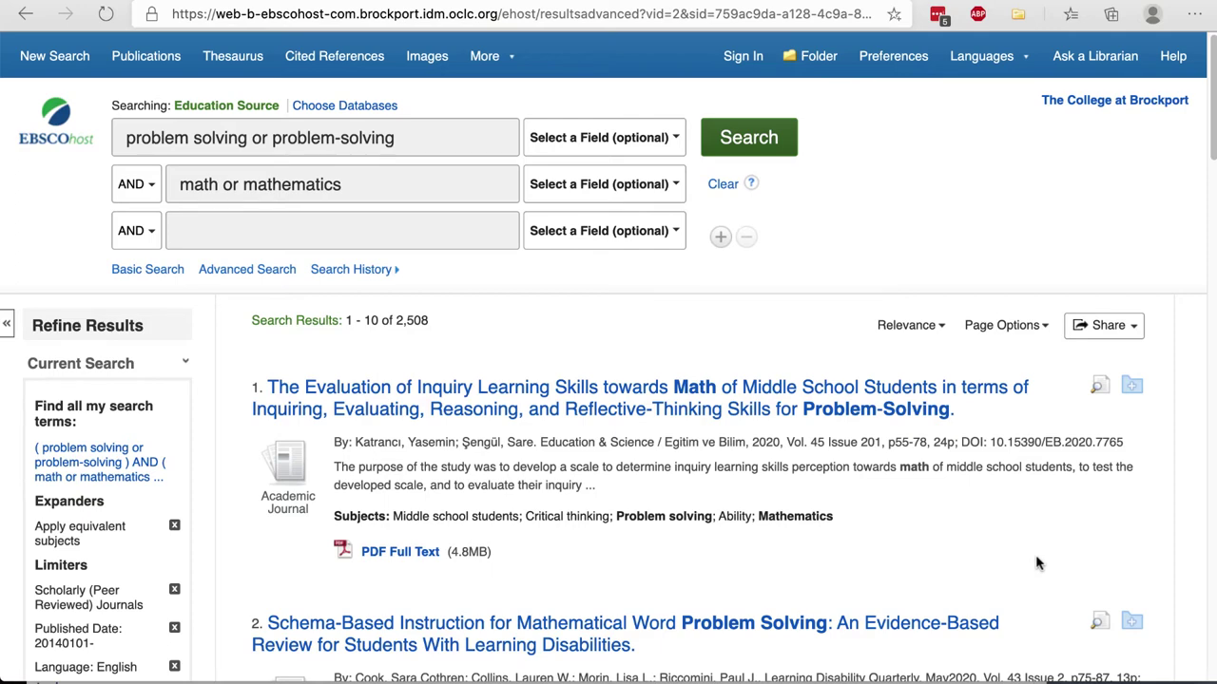
- Open result 2, 'Schema-Based Instruction for Mathematical Word Problem Solving'
{"action": "scroll", "coordinate": [1037, 564], "scroll_direction": "down", "scroll_amount": 3}
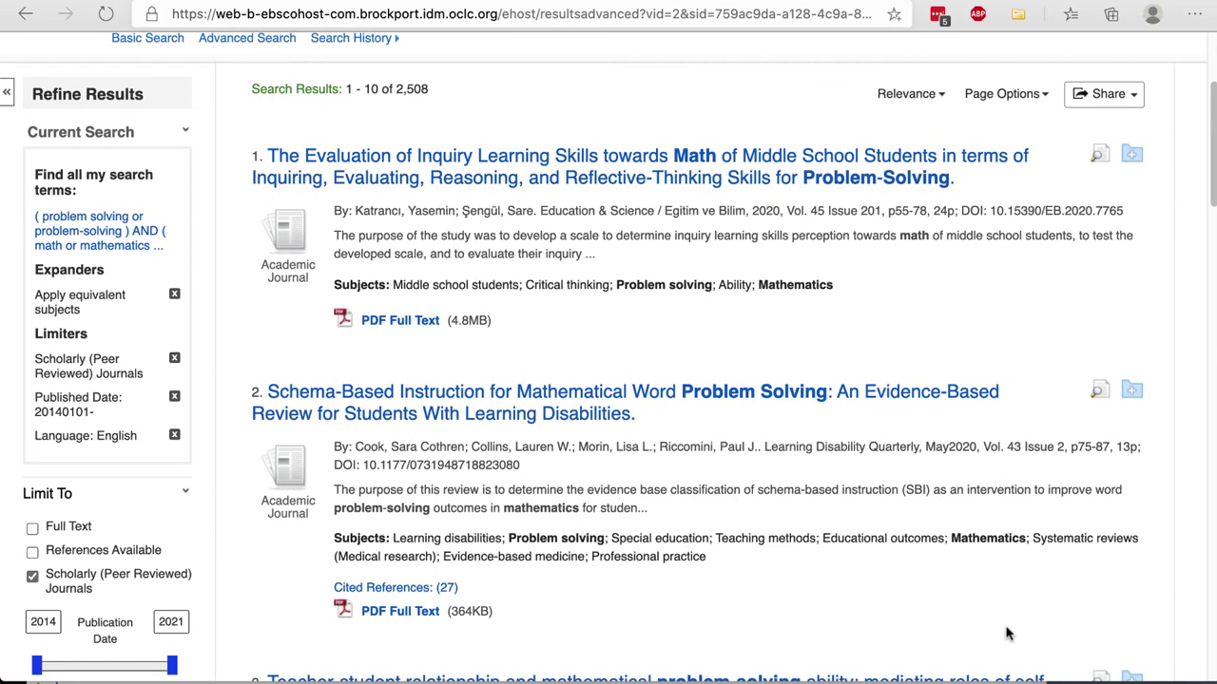
{"action": "left_click", "coordinate": [538, 389]}
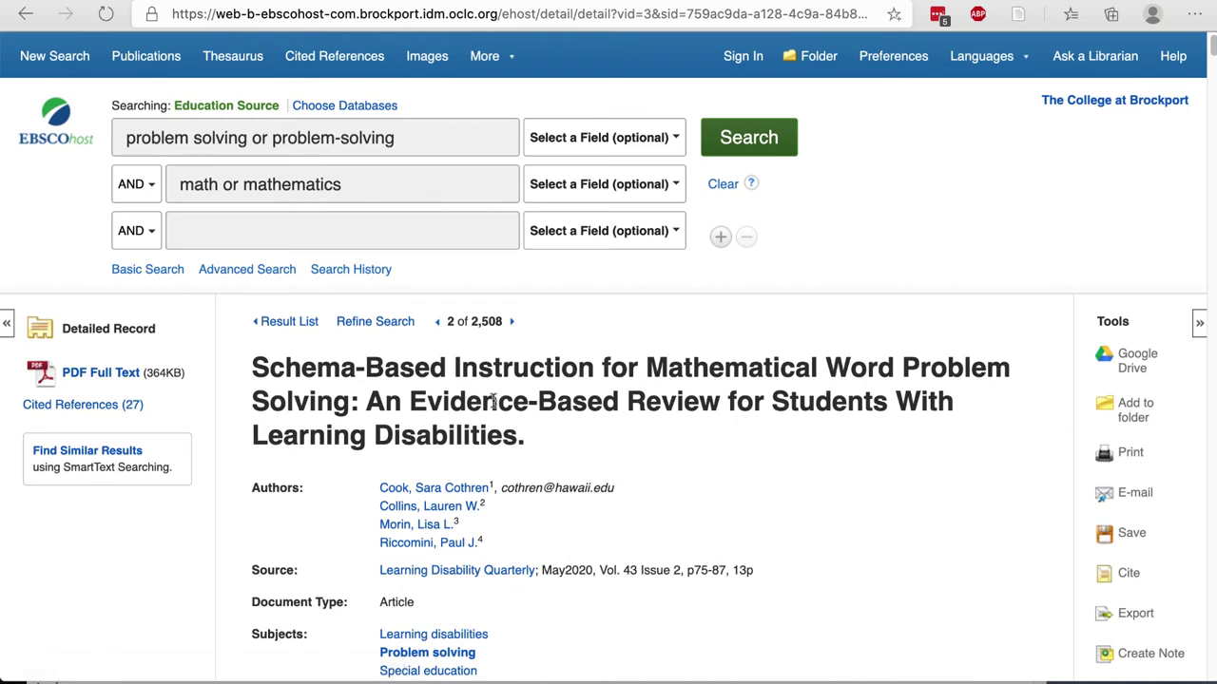
- View the article's PDF full text, then display and select its permalink URL
{"action": "left_click", "coordinate": [124, 379]}
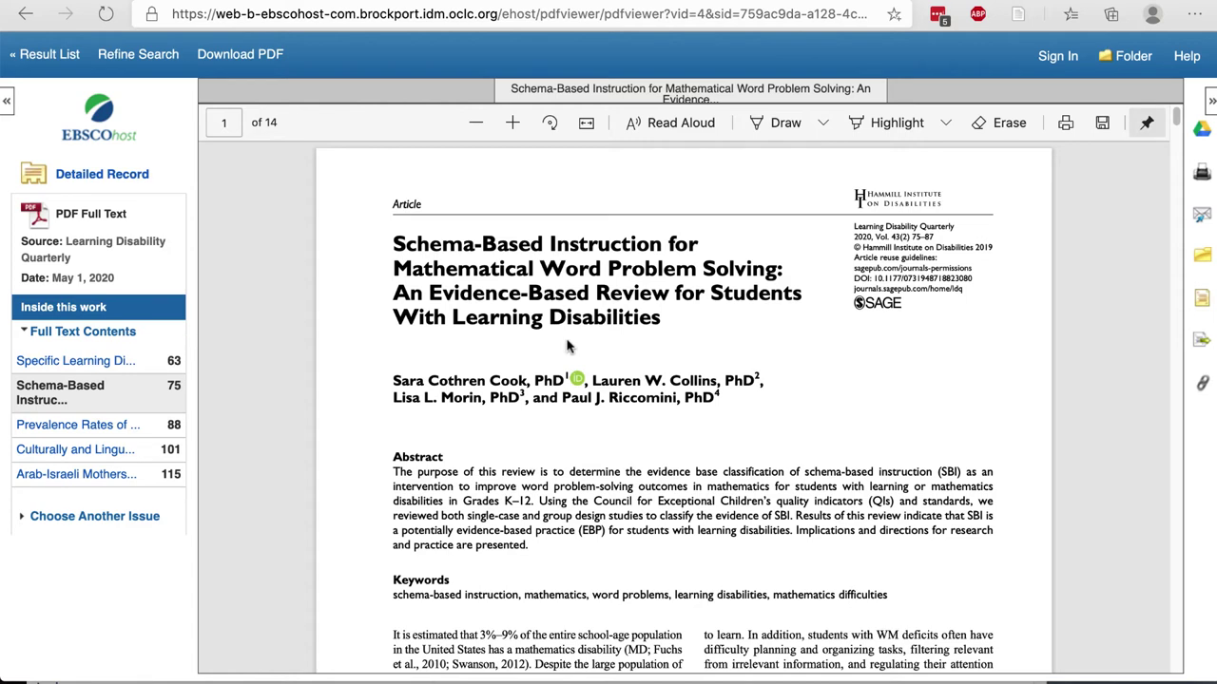
{"action": "left_click", "coordinate": [1202, 388]}
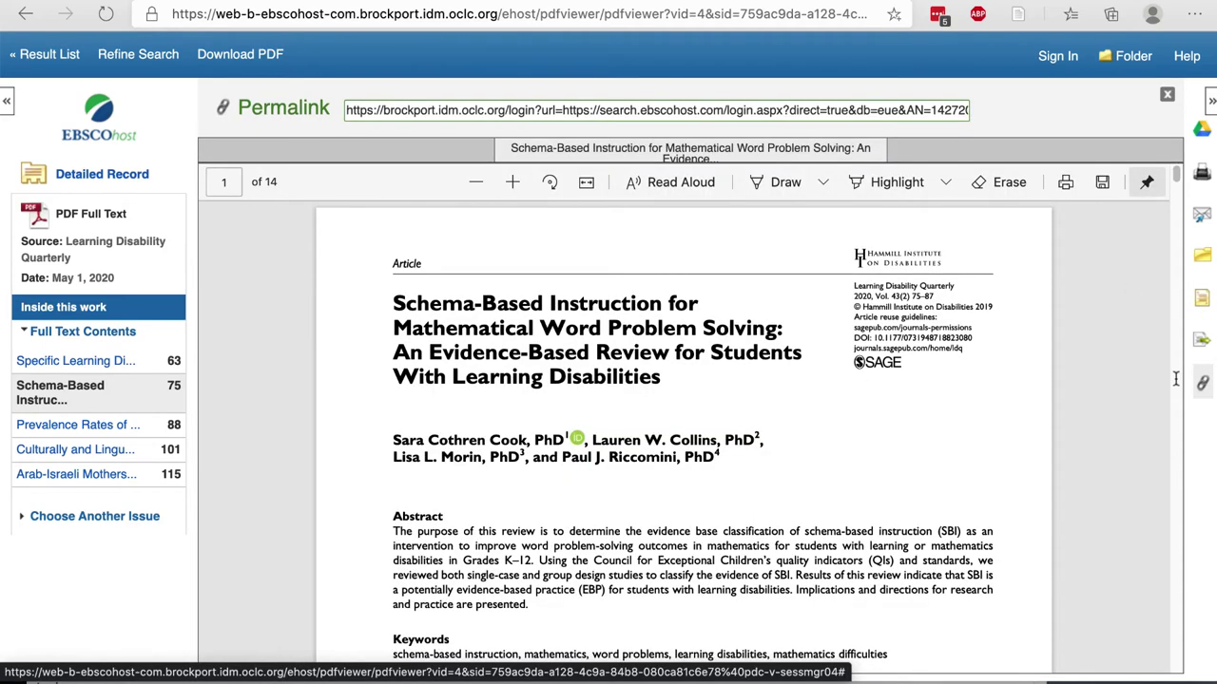
{"action": "left_click", "coordinate": [436, 112]}
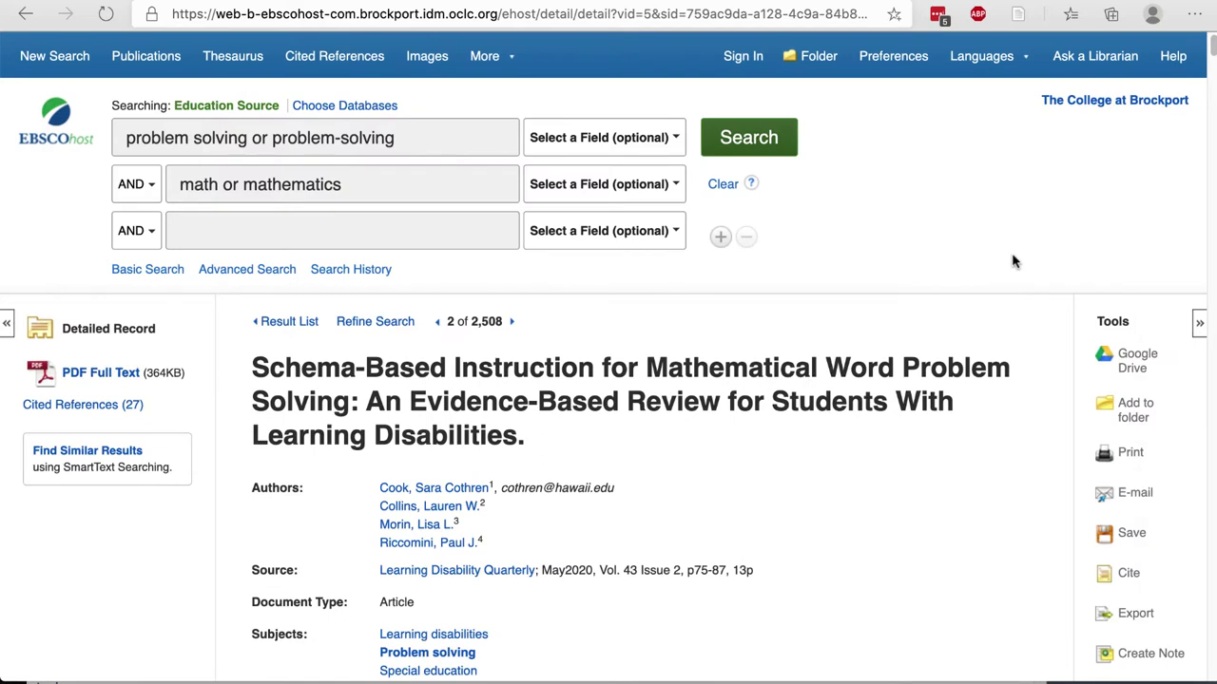
- Show the article's Cite formats and review its APA citation
{"action": "scroll", "coordinate": [1013, 261], "scroll_direction": "down", "scroll_amount": 2}
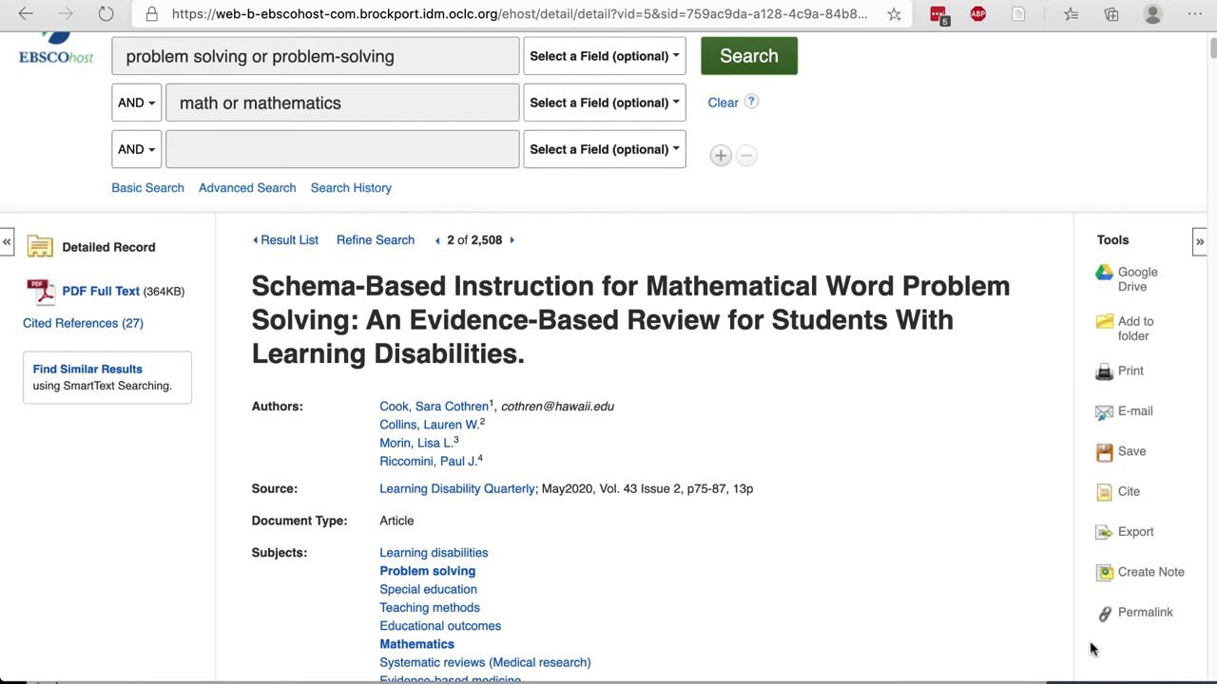
{"action": "left_click", "coordinate": [1128, 495]}
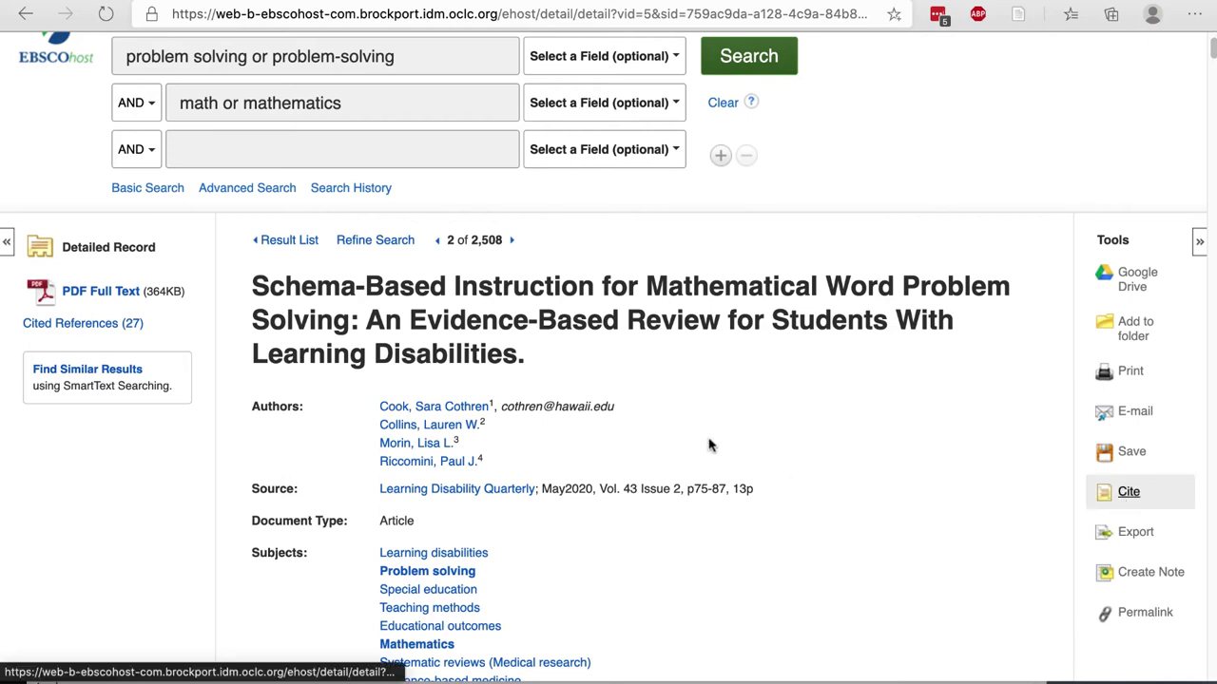
{"action": "scroll", "coordinate": [708, 439], "scroll_direction": "down", "scroll_amount": 3}
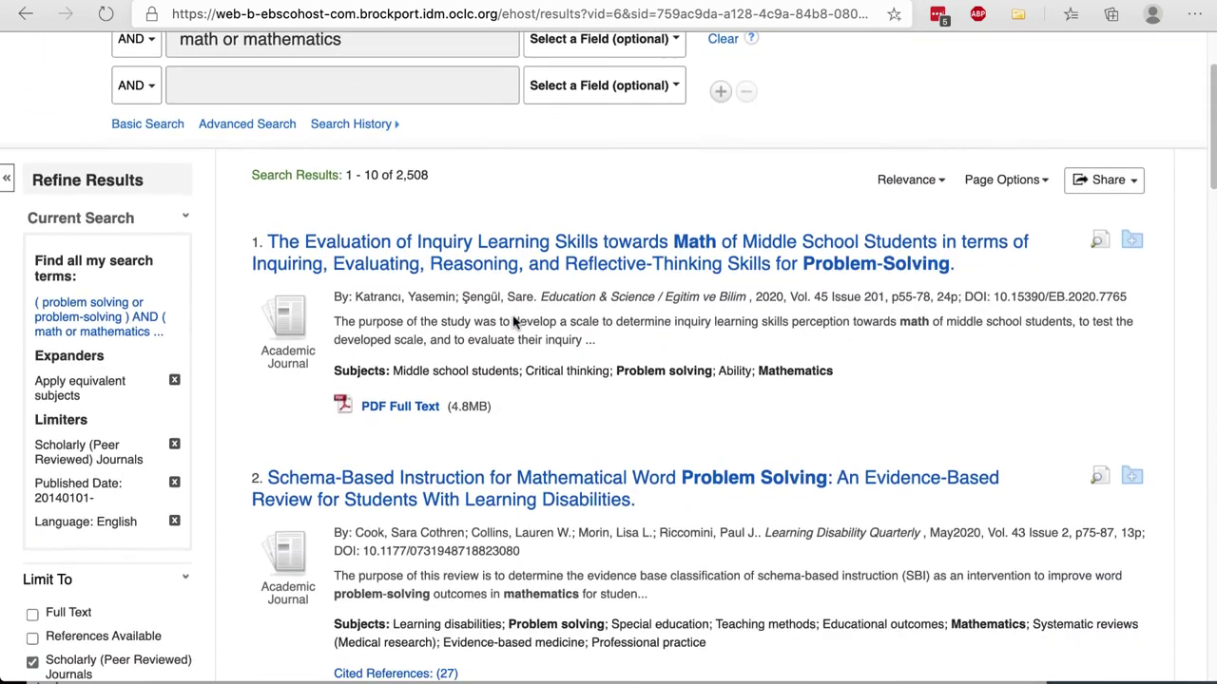
{"action": "scroll", "coordinate": [513, 323], "scroll_direction": "down", "scroll_amount": 6}
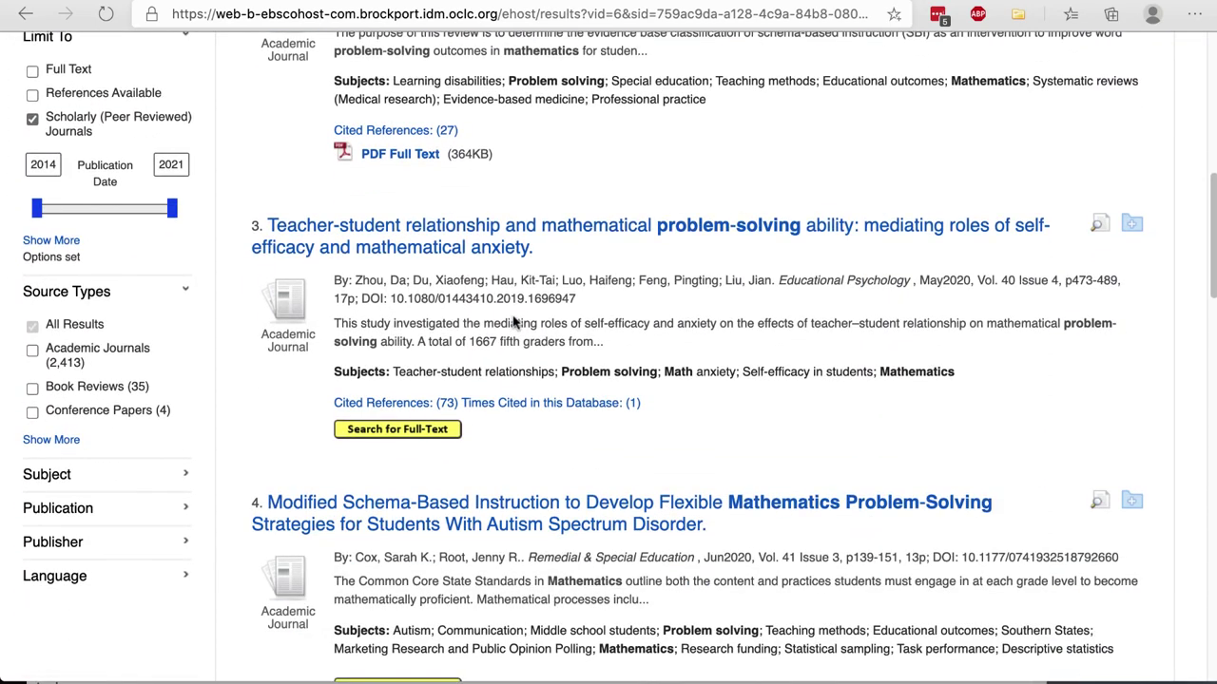
- Find result 3's full text and open it via the Taylor & Francis Social Science and Humanities Library
{"action": "left_click", "coordinate": [398, 430]}
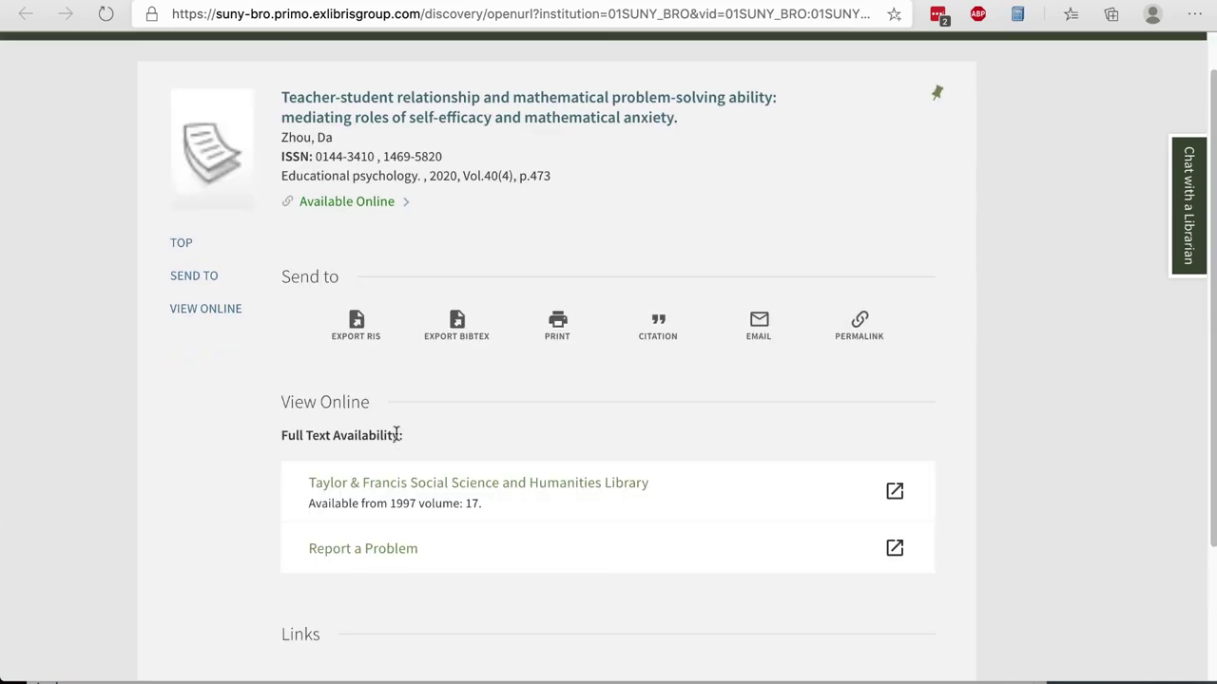
{"action": "left_click", "coordinate": [453, 485]}
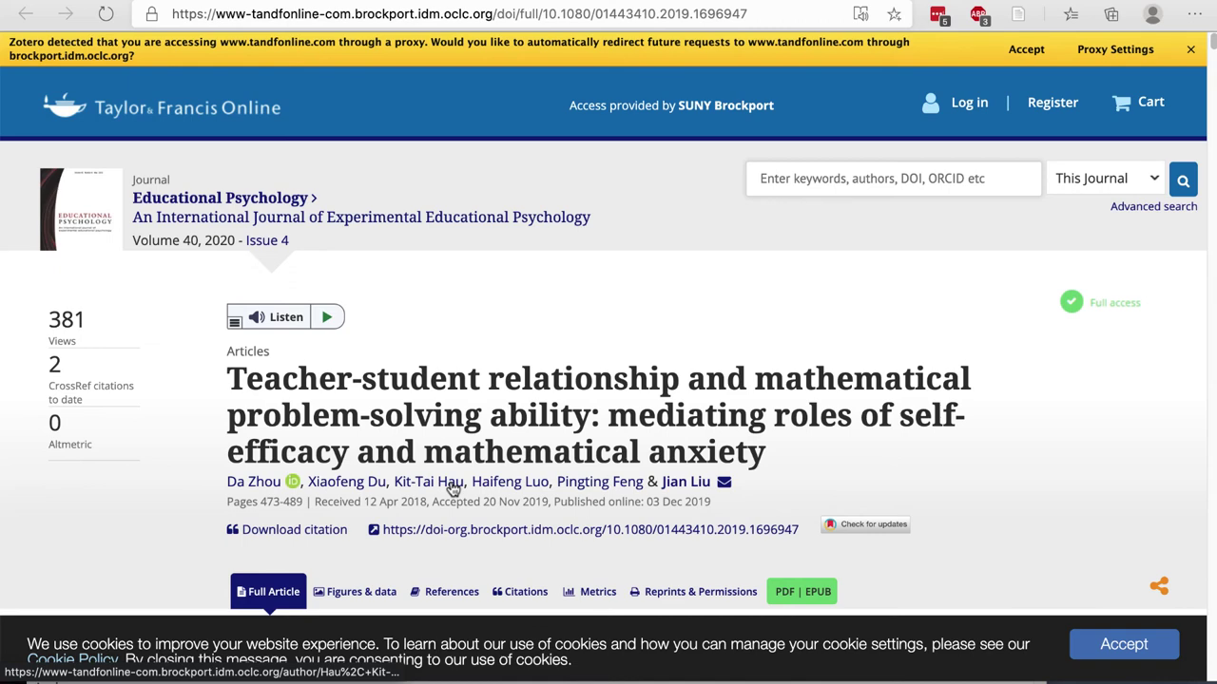
- Open the Taylor & Francis article as EPUB, then search full text for the language-modification article
{"action": "scroll", "coordinate": [703, 317], "scroll_direction": "down", "scroll_amount": 2}
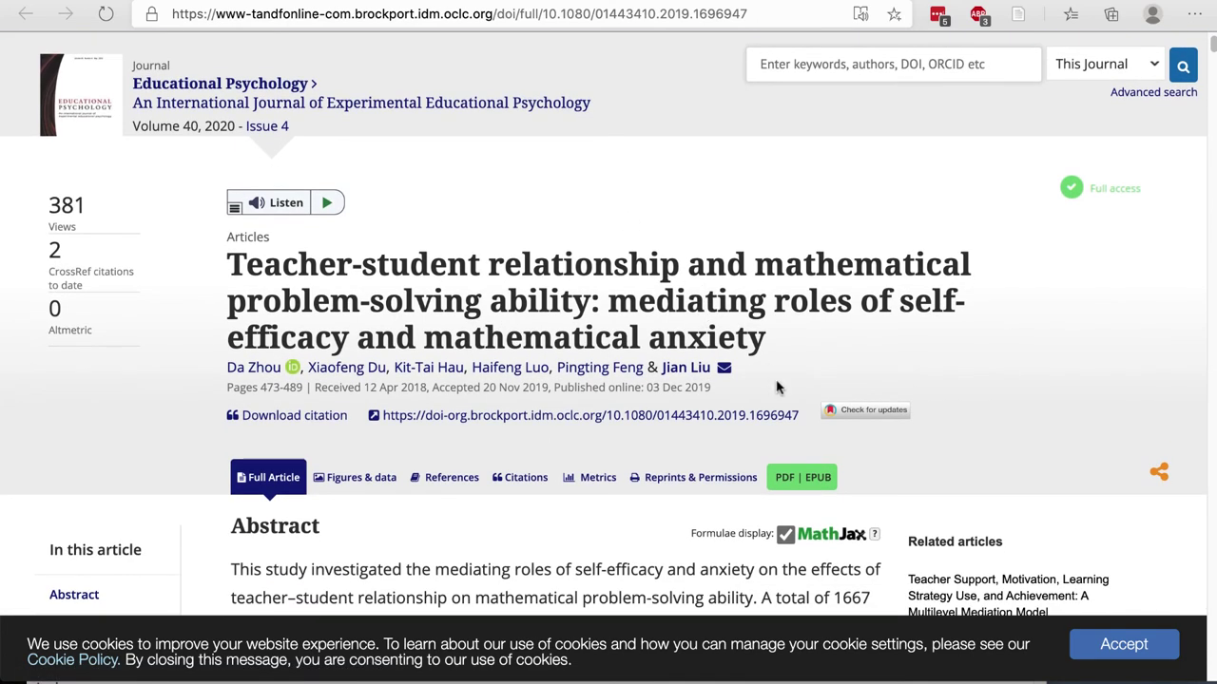
{"action": "left_click", "coordinate": [785, 478]}
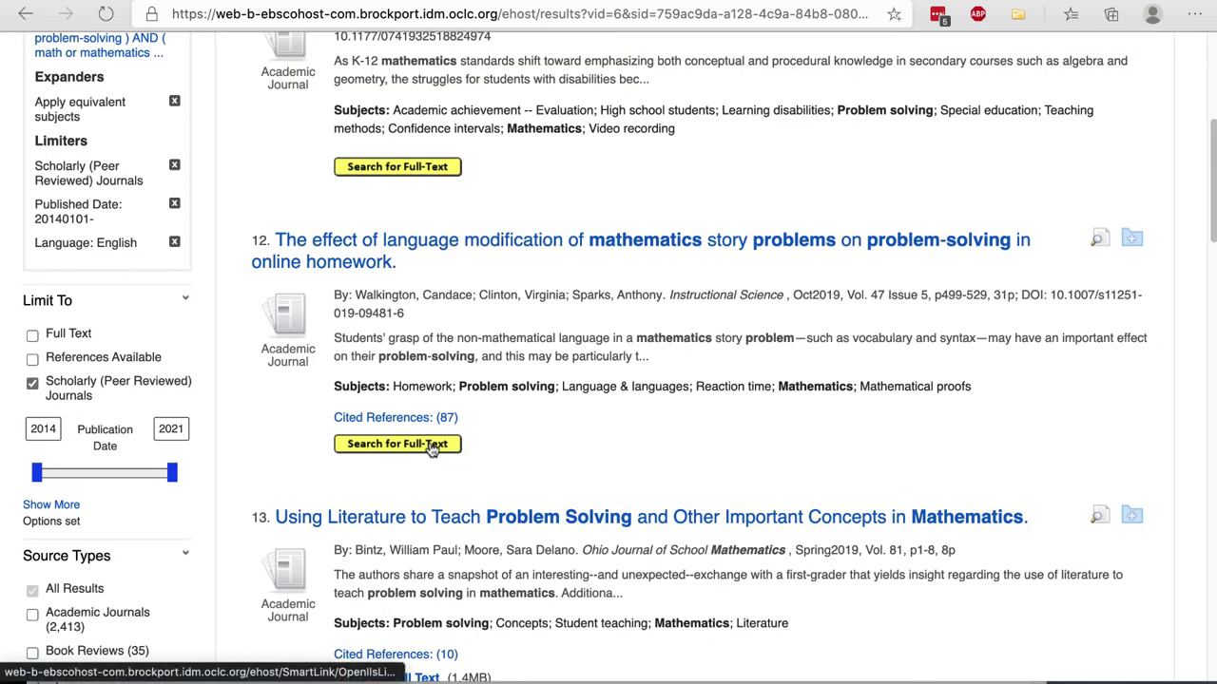
{"action": "left_click", "coordinate": [429, 447]}
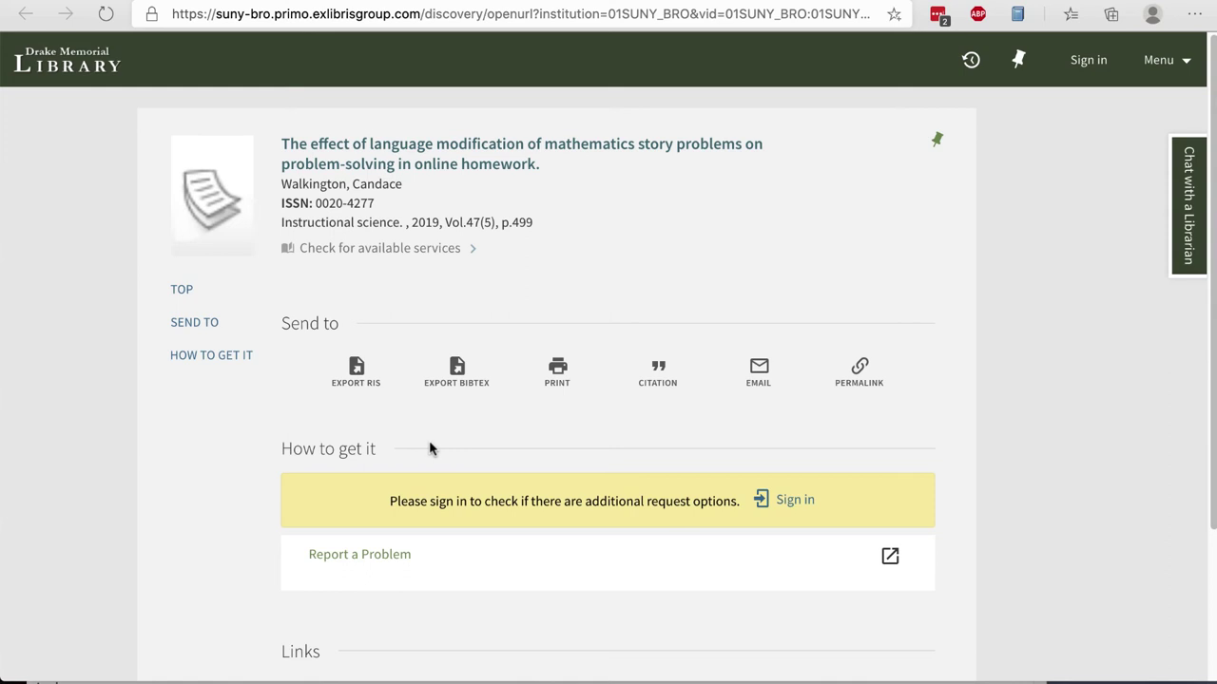
- Sign in to Primo and place an interlibrary loan article request
{"action": "left_click", "coordinate": [795, 500]}
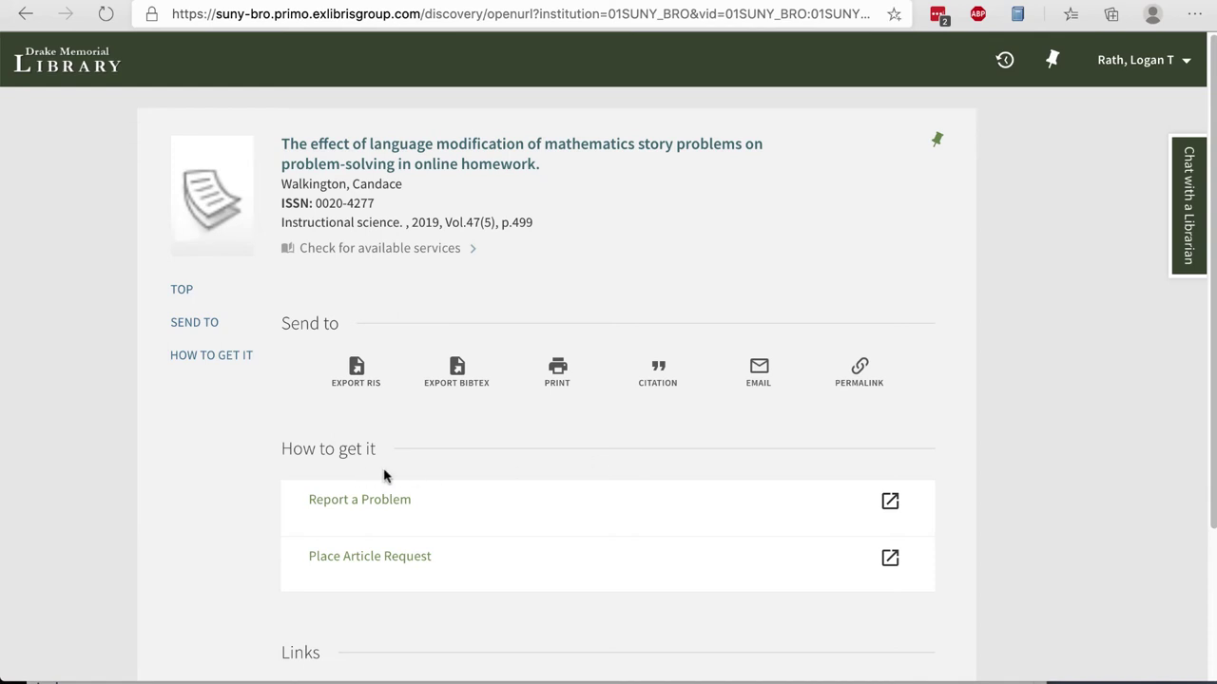
{"action": "left_click", "coordinate": [404, 561]}
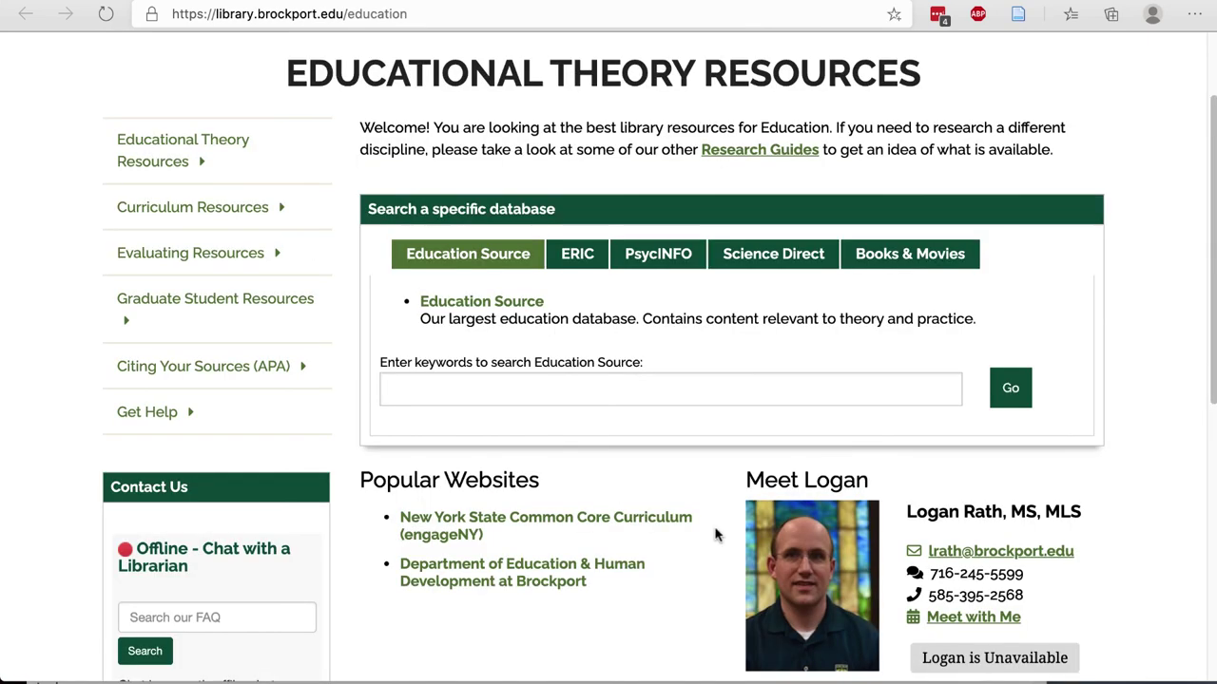
- Scroll the Educational Theory Resources guide to review its Education Source keyword search area
{"action": "scroll", "coordinate": [716, 535], "scroll_direction": "down", "scroll_amount": 1}
{"action": "scroll", "coordinate": [716, 536], "scroll_direction": "up", "scroll_amount": 2}
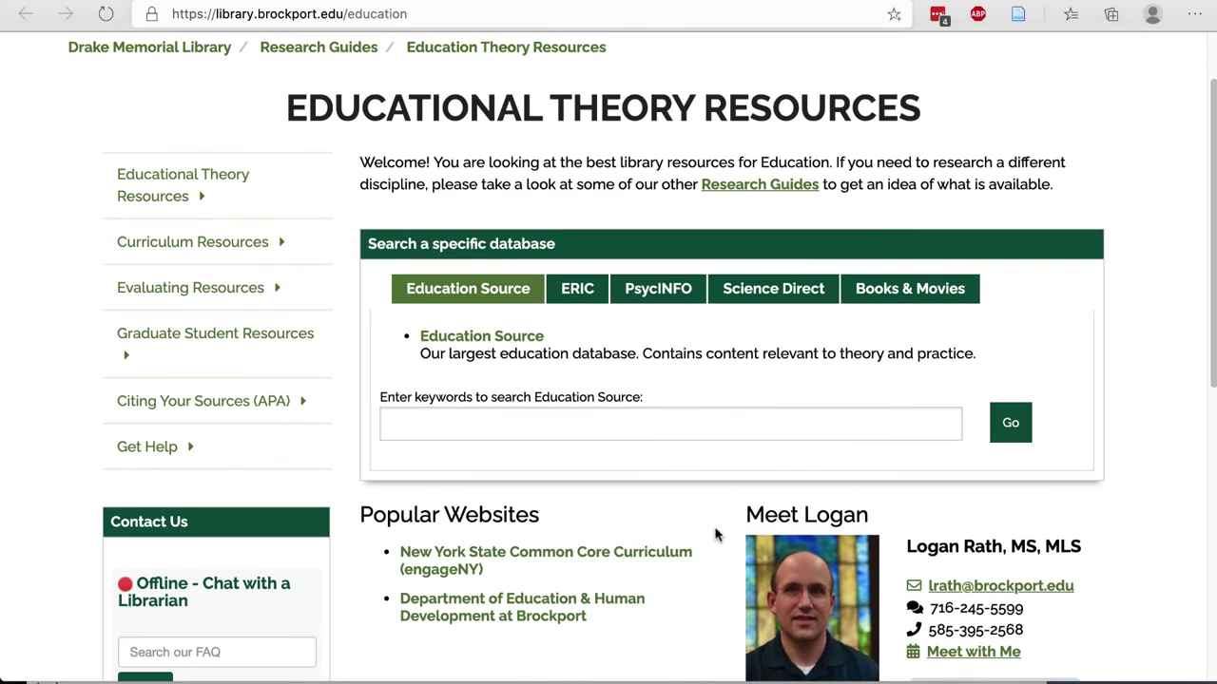
{"action": "scroll", "coordinate": [717, 535], "scroll_direction": "down", "scroll_amount": 3}
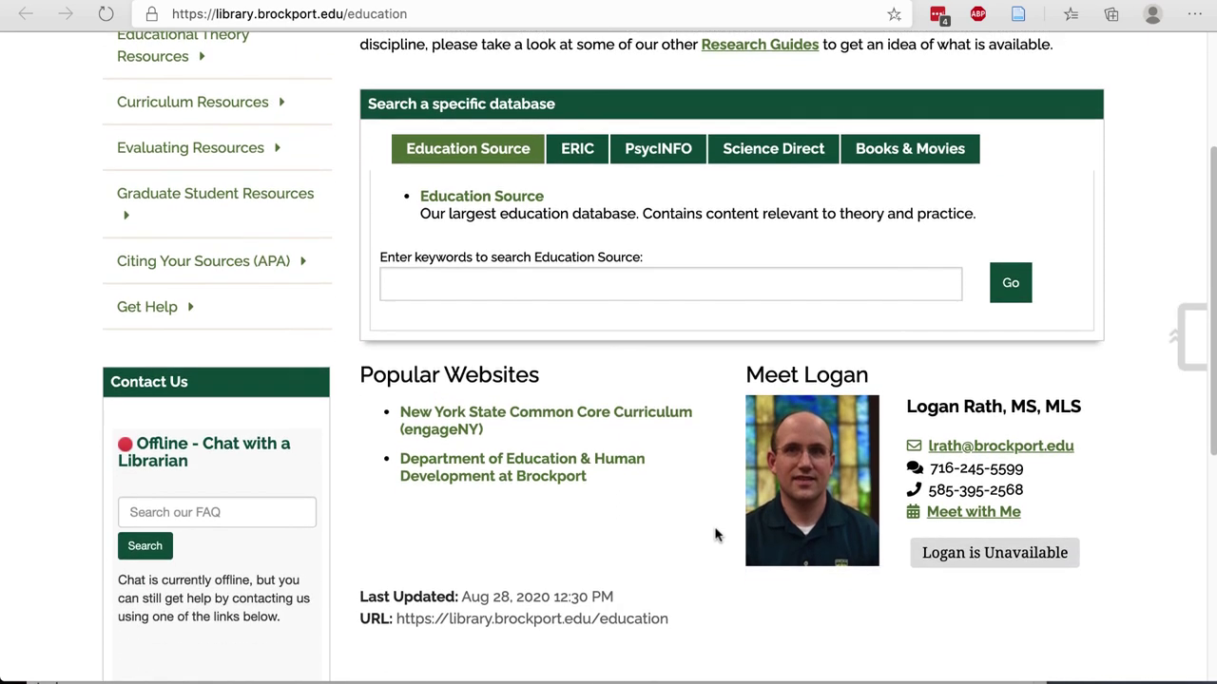